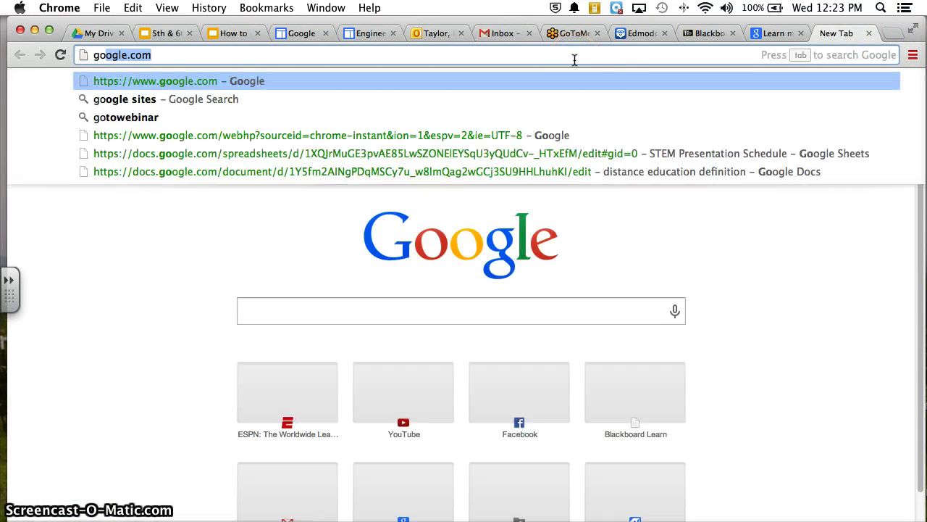
Open google.com and show the account menu with its sign-out option.
{"action": "key", "text": "Return"}
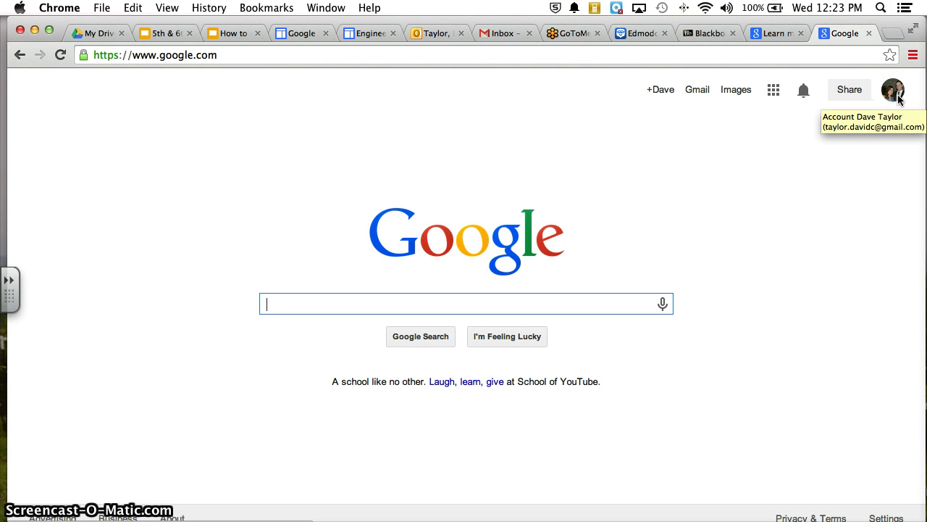
{"action": "left_click", "coordinate": [895, 96]}
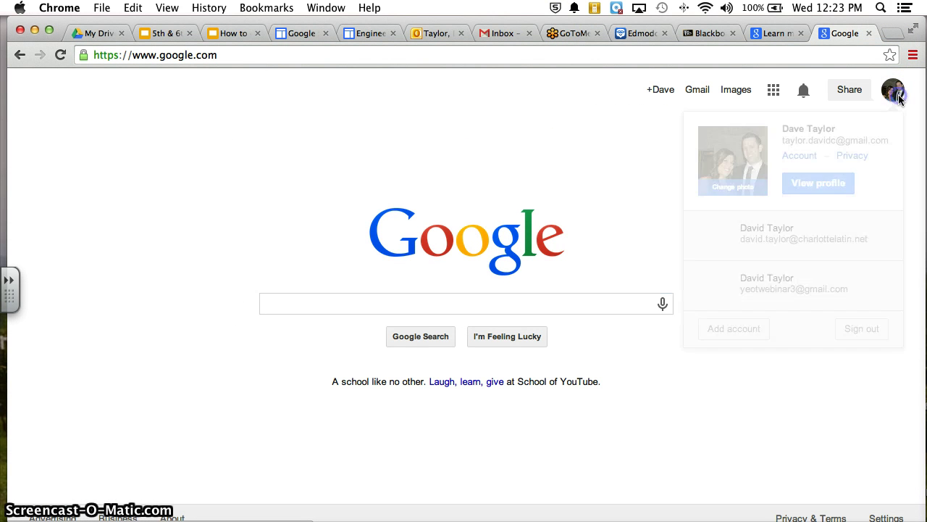
{"action": "left_click", "coordinate": [861, 327]}
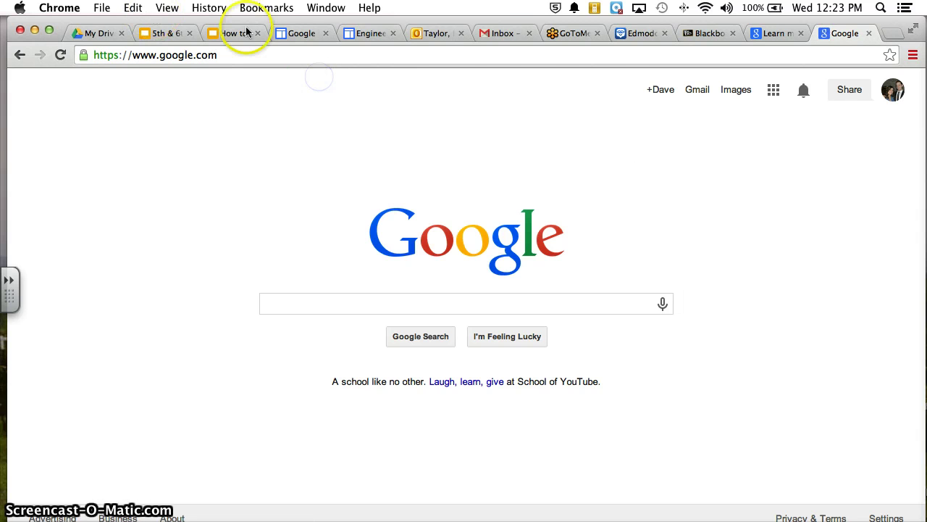
Go to the Google Sites how-to presentation and review slides 7 to 11 on making an account and creating a site.
{"action": "left_click", "coordinate": [231, 34]}
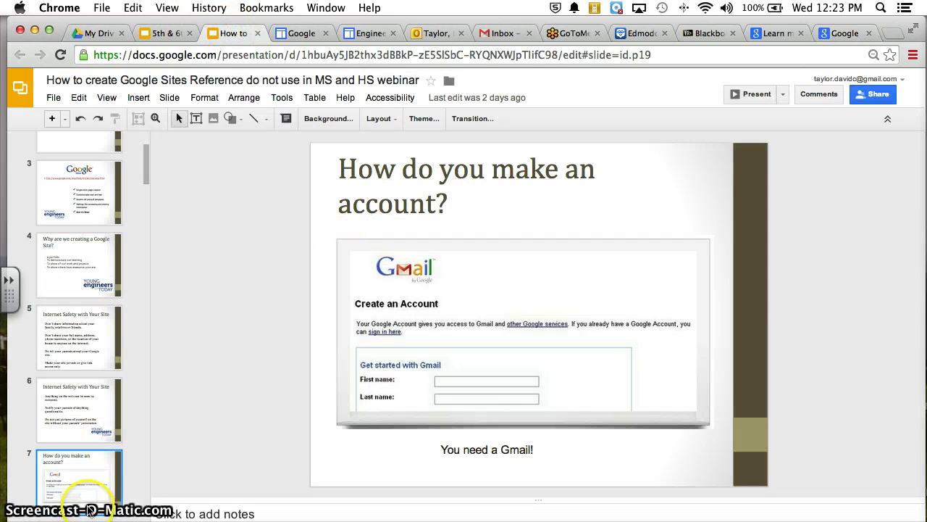
{"action": "key", "text": "Down"}
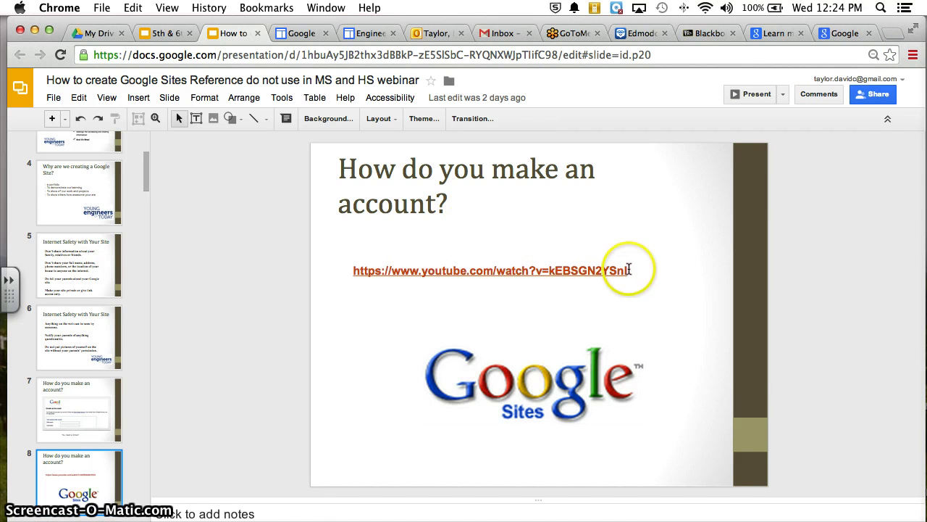
{"action": "left_click", "coordinate": [76, 438]}
{"action": "key", "text": "Down"}
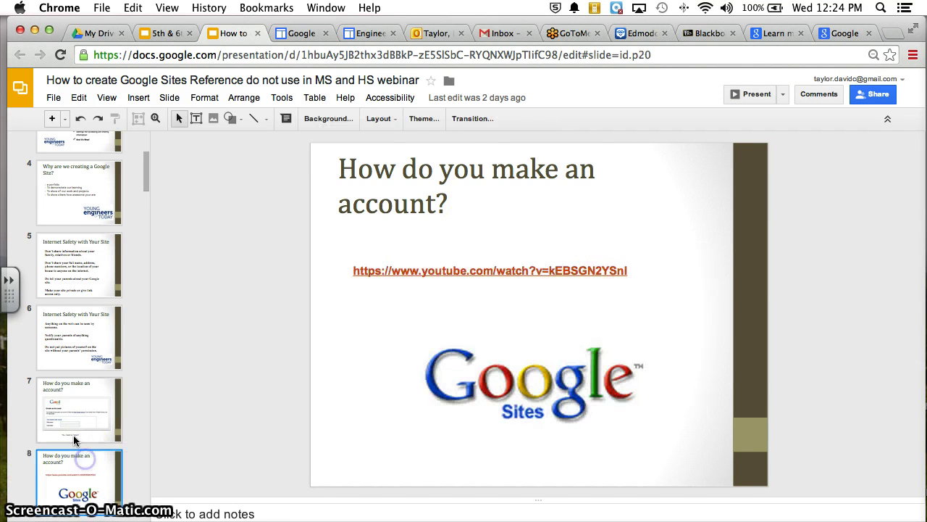
{"action": "key", "text": "Down"}
{"action": "key", "text": "Down"}
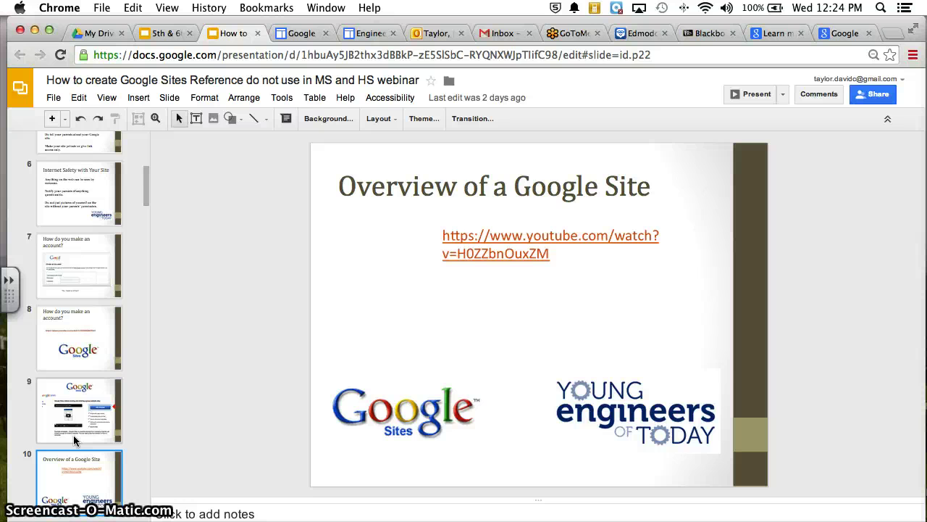
{"action": "key", "text": "Down"}
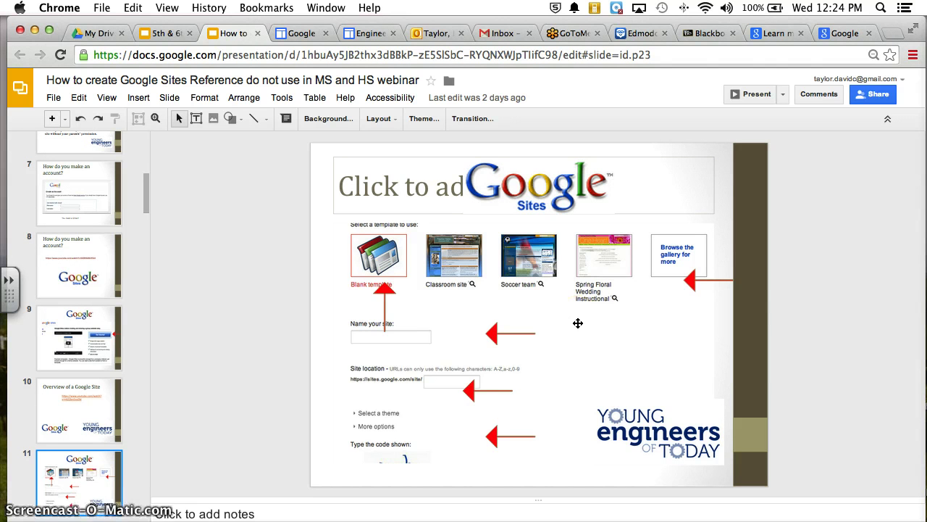
Search for "google sites" in a new tab, open the Google Sites page and look through the list of existing sites.
{"action": "left_click", "coordinate": [892, 34]}
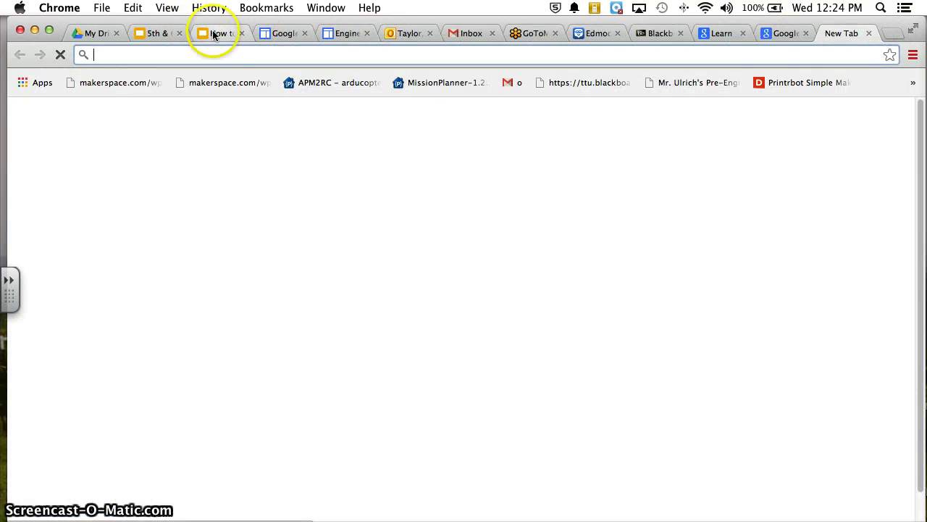
{"action": "left_click", "coordinate": [395, 312]}
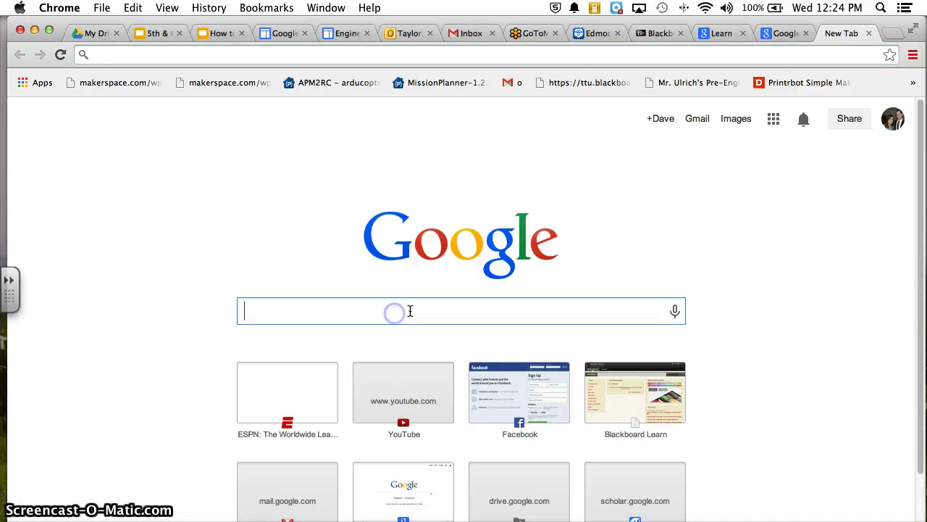
{"action": "type", "text": "google sites"}
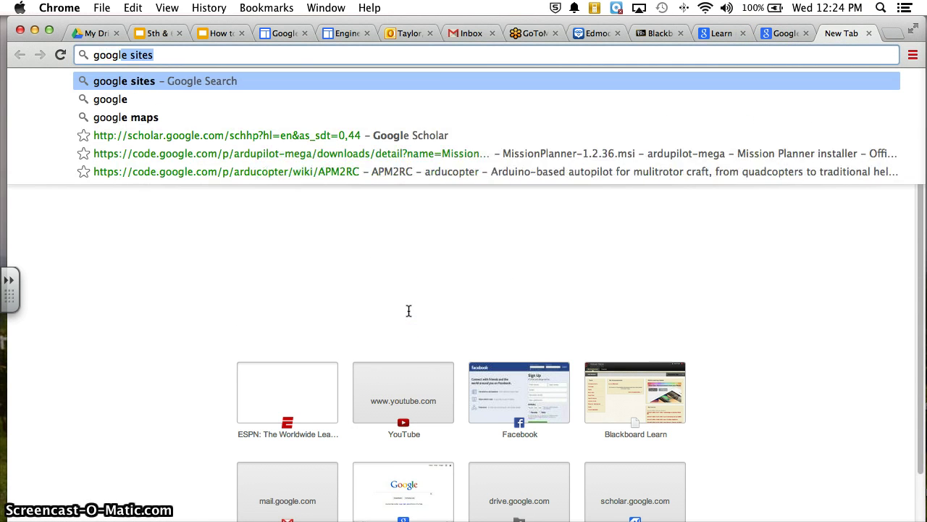
{"action": "key", "text": "Return"}
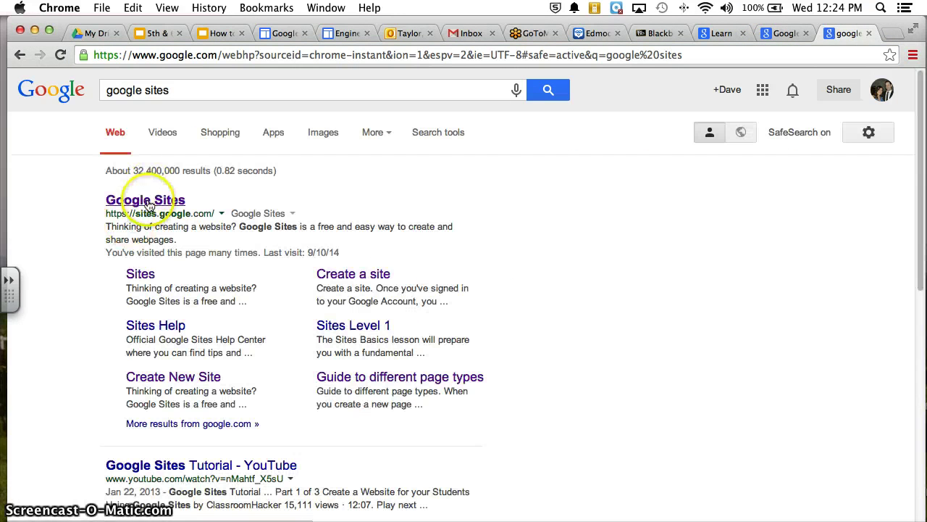
{"action": "left_click", "coordinate": [148, 201]}
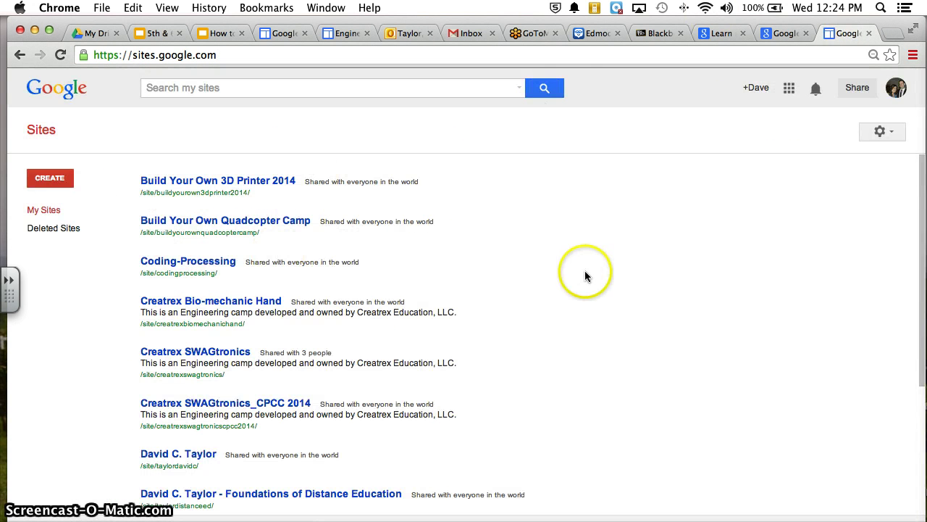
{"action": "left_click_drag", "start_coordinate": [918, 199], "coordinate": [905, 422]}
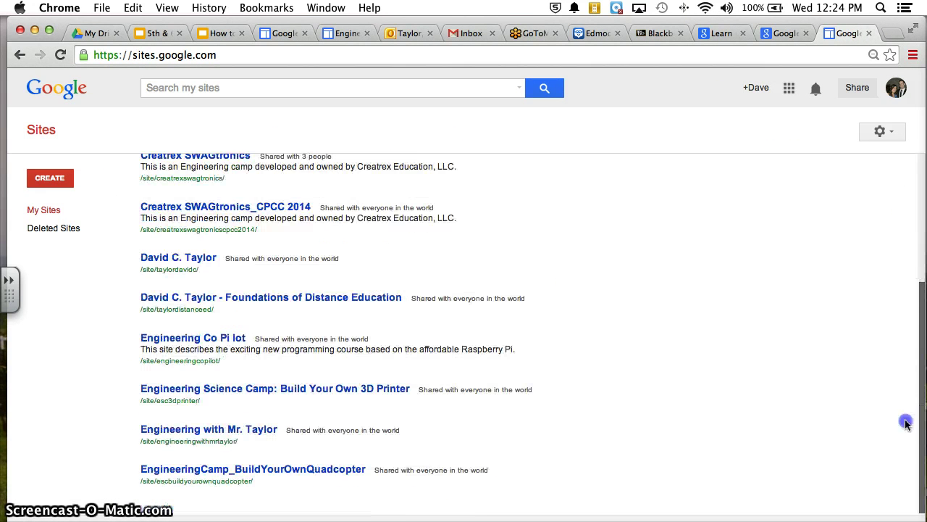
{"action": "left_click_drag", "start_coordinate": [922, 335], "coordinate": [923, 168]}
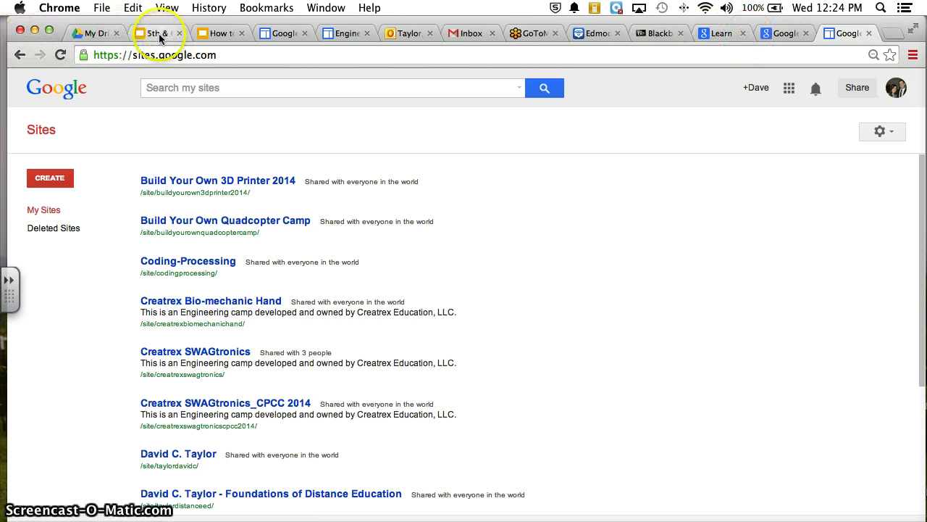
Return to the how-to presentation and review the template suggestions, Google Sites overview and example site link on slides 12 to 14.
{"action": "left_click", "coordinate": [221, 33]}
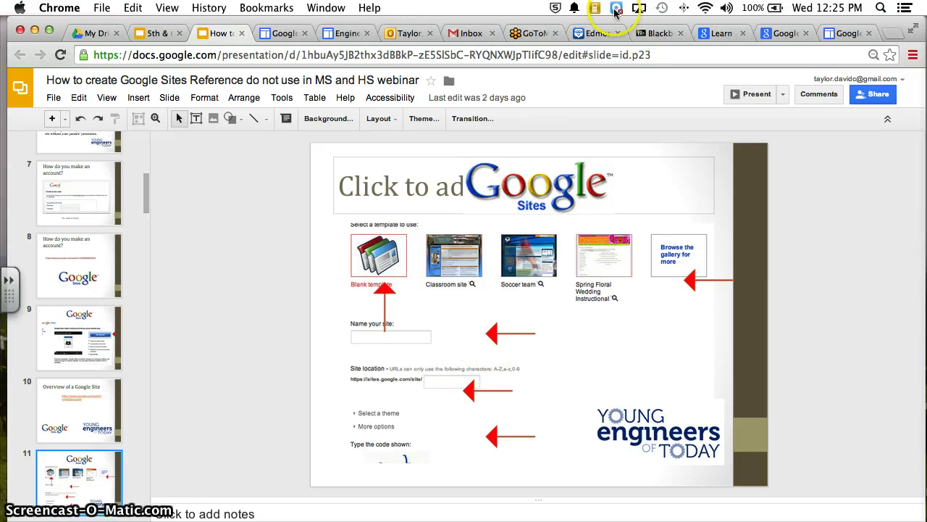
{"action": "left_click", "coordinate": [536, 55]}
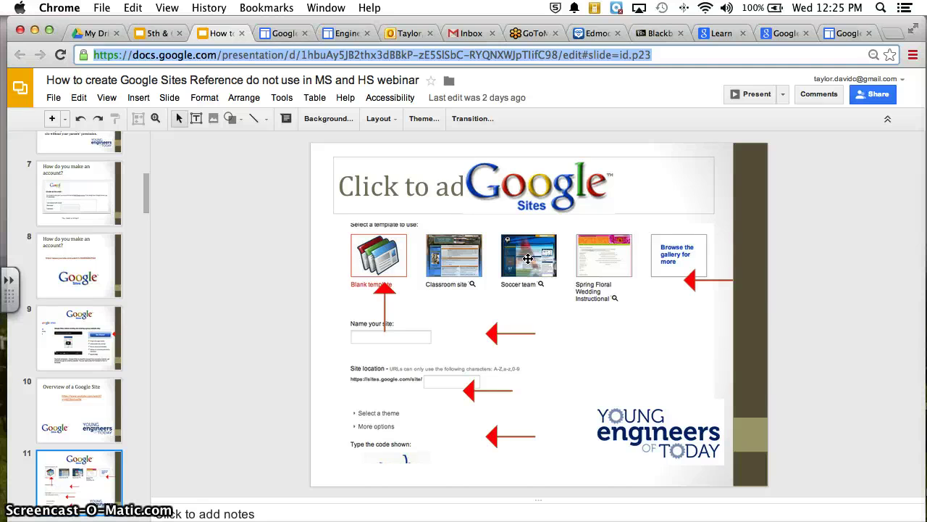
{"action": "scroll", "coordinate": [58, 418], "scroll_direction": "down", "scroll_amount": 2}
{"action": "left_click", "coordinate": [97, 469]}
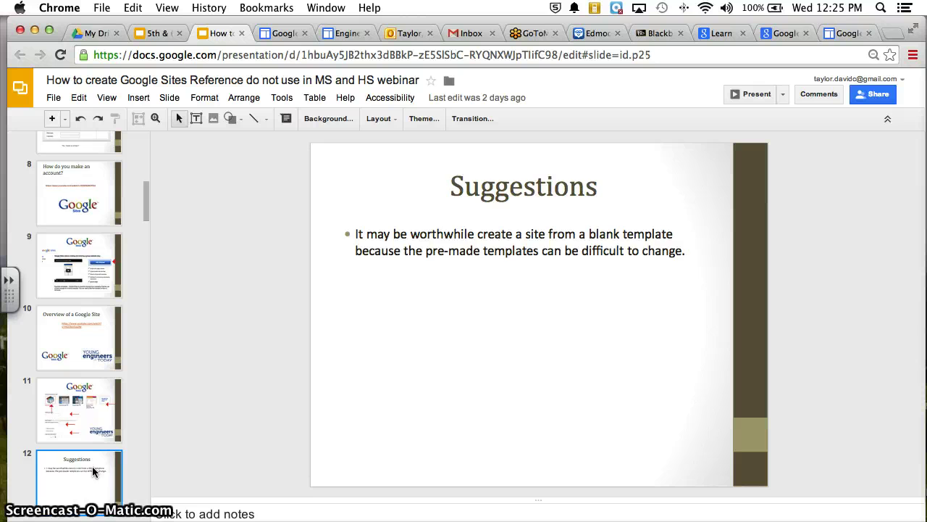
{"action": "scroll", "coordinate": [93, 472], "scroll_direction": "down", "scroll_amount": 2}
{"action": "left_click", "coordinate": [93, 471]}
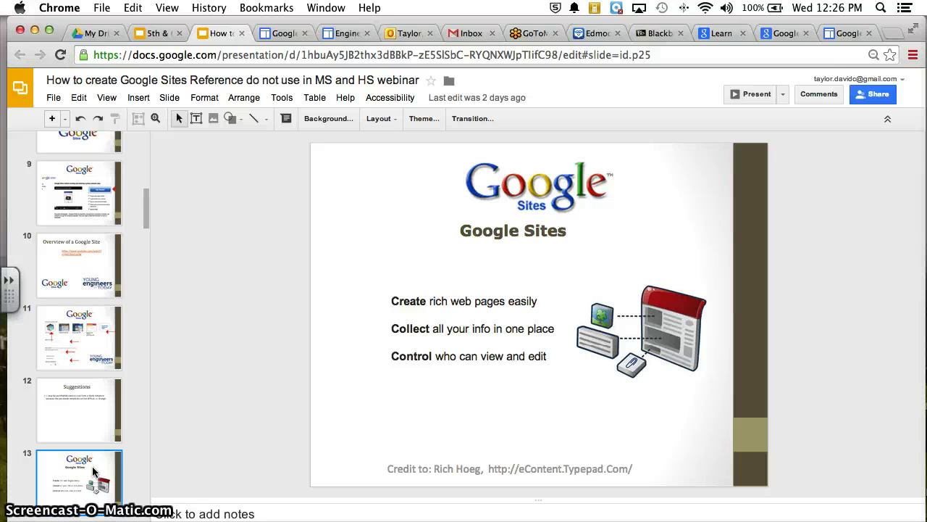
{"action": "scroll", "coordinate": [93, 471], "scroll_direction": "down", "scroll_amount": 2}
{"action": "left_click", "coordinate": [93, 471]}
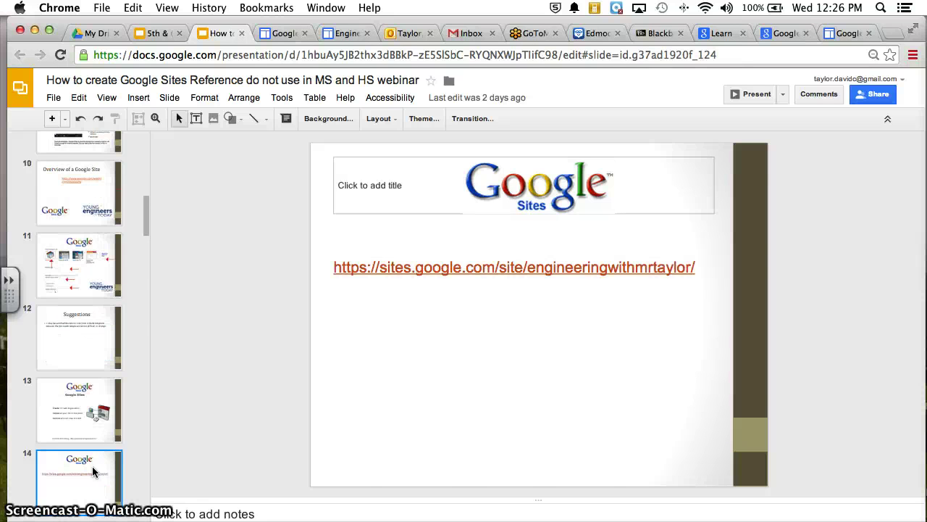
Browse the example engineering site's About Me, Content, Grading, My Projects and Hydraulic Arm pages.
{"action": "left_click", "coordinate": [347, 34]}
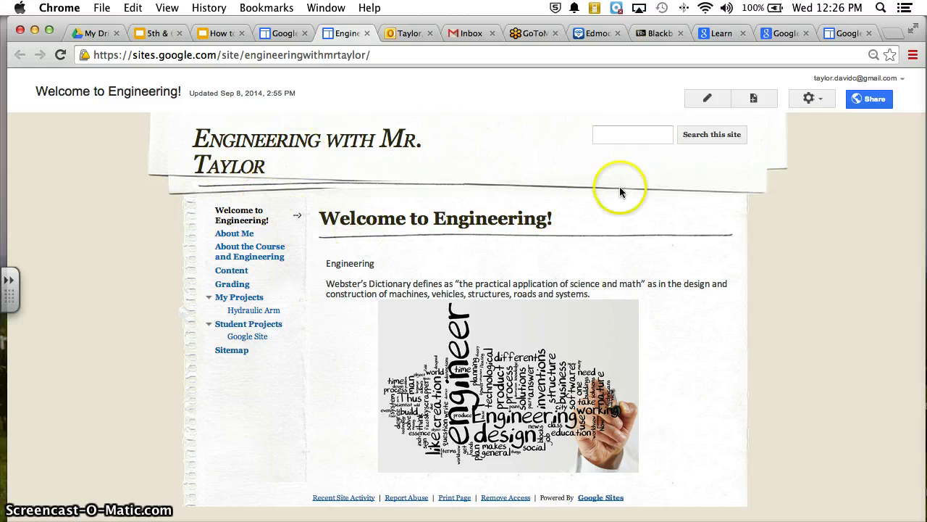
{"action": "left_click", "coordinate": [236, 235]}
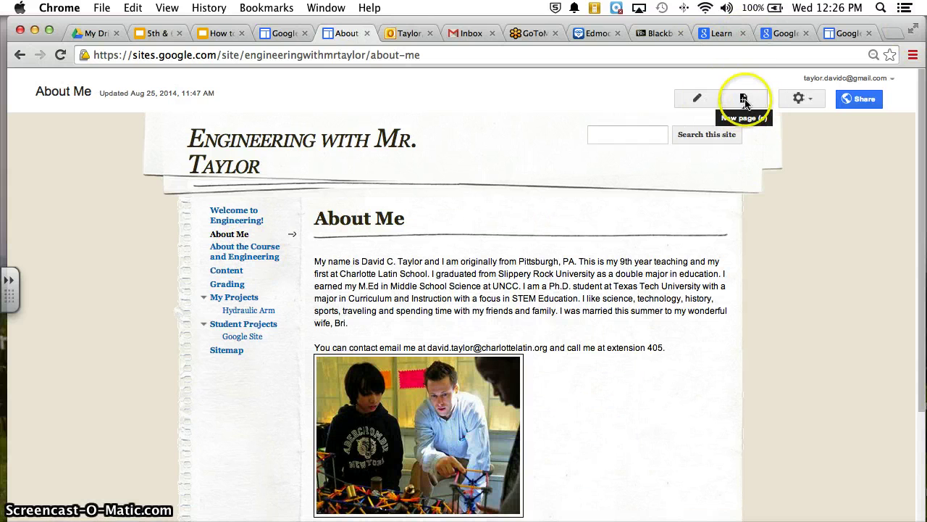
{"action": "left_click", "coordinate": [230, 270]}
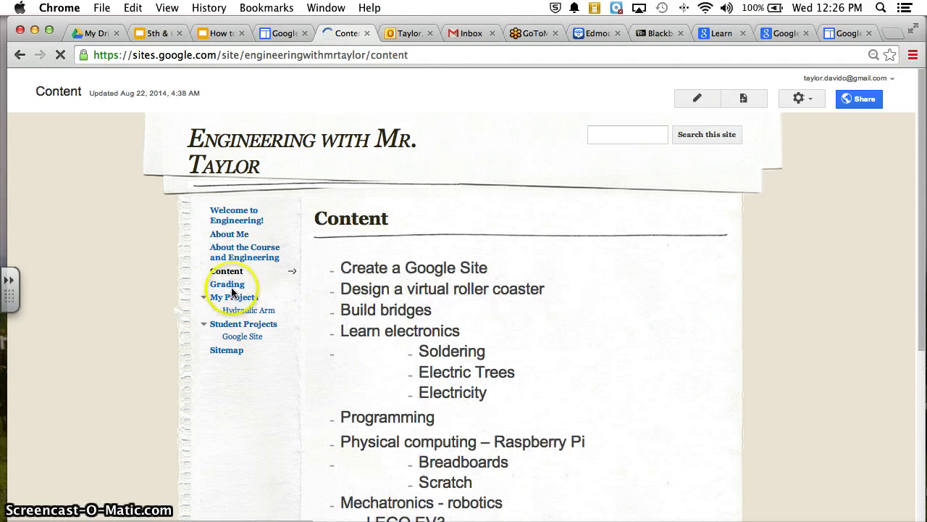
{"action": "left_click", "coordinate": [237, 284]}
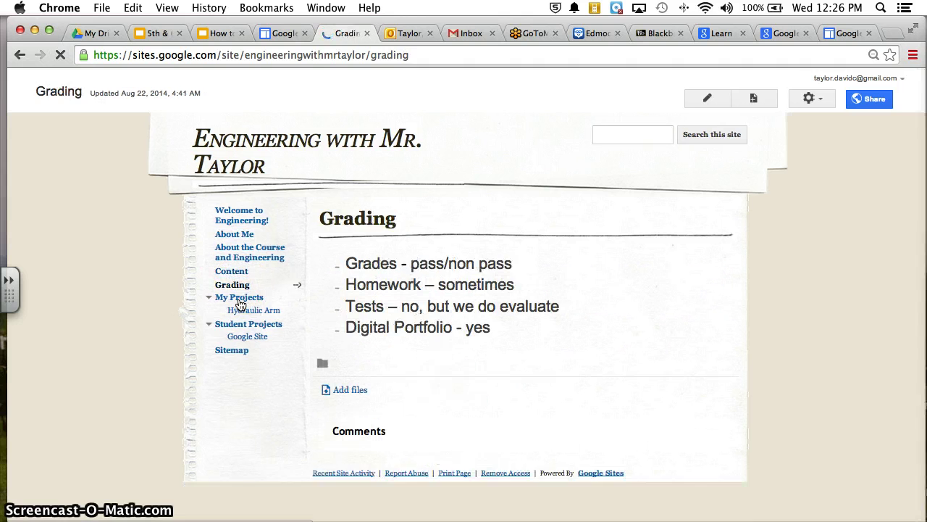
{"action": "left_click", "coordinate": [238, 302]}
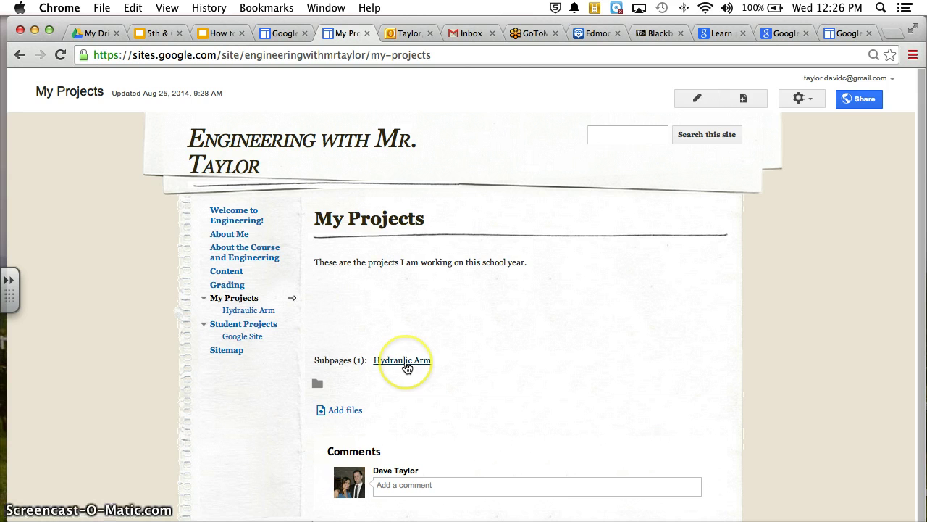
{"action": "left_click", "coordinate": [406, 361]}
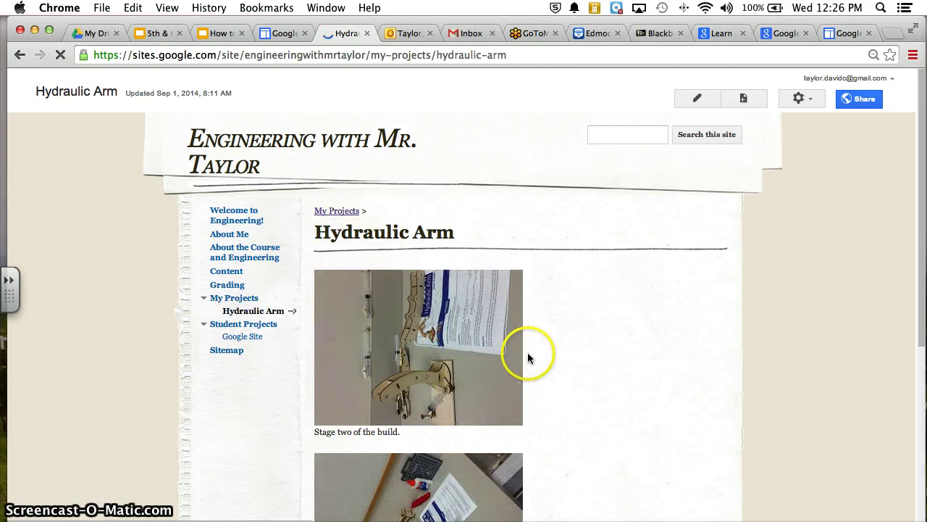
{"action": "left_click_drag", "start_coordinate": [913, 280], "coordinate": [909, 239]}
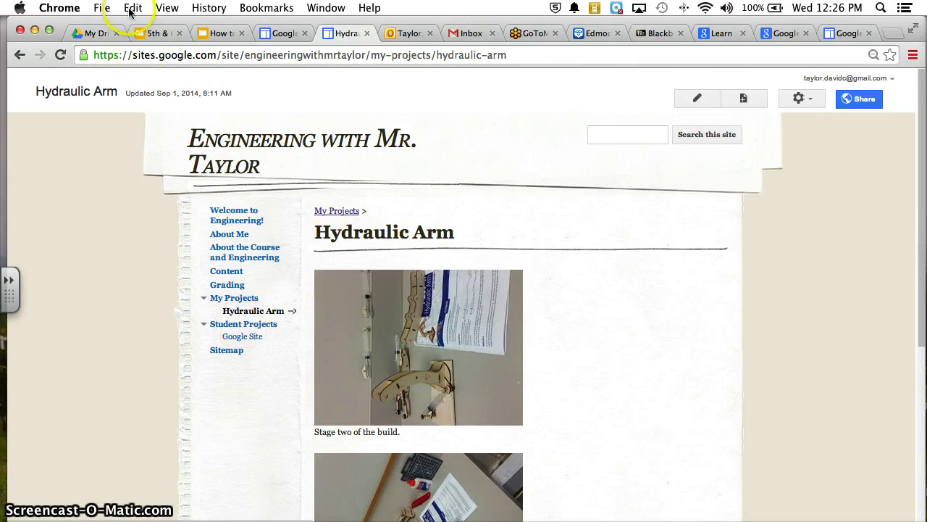
Return to the how-to presentation and review slides 15 to 17 on the page controls and the more actions menu.
{"action": "left_click", "coordinate": [215, 33]}
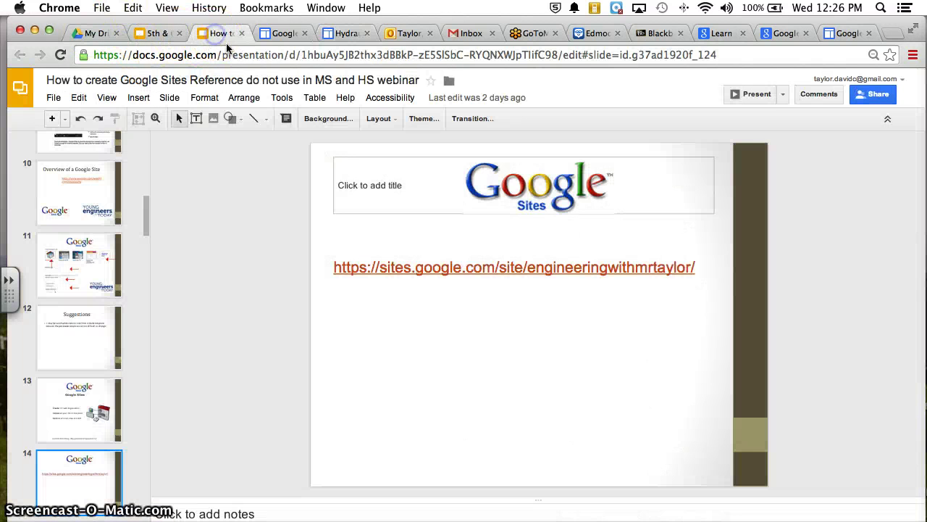
{"action": "left_click", "coordinate": [62, 455]}
{"action": "key", "text": "Down"}
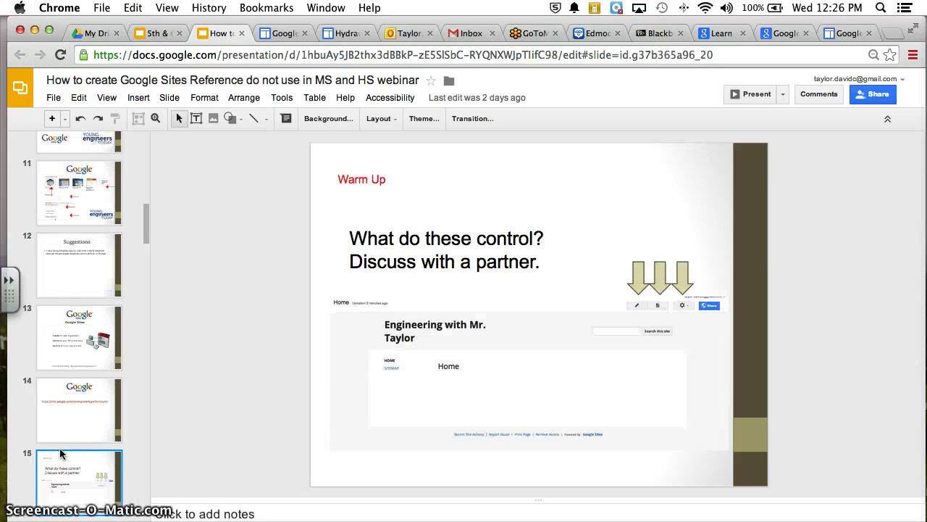
{"action": "key", "text": "Down"}
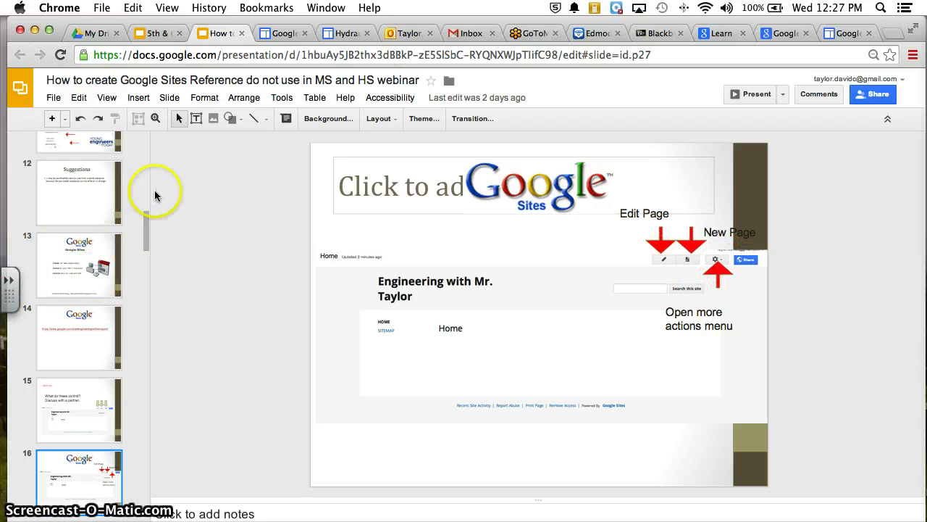
{"action": "left_click_drag", "start_coordinate": [145, 221], "coordinate": [145, 252]}
{"action": "left_click", "coordinate": [100, 250]}
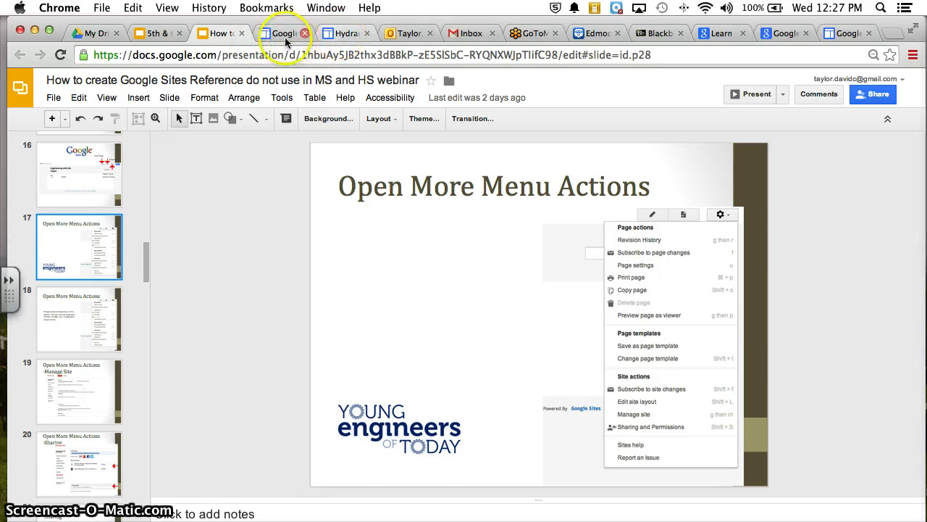
Show the more actions menu on the example site's Hydraulic Arm page.
{"action": "left_click", "coordinate": [340, 34]}
{"action": "left_click", "coordinate": [800, 98]}
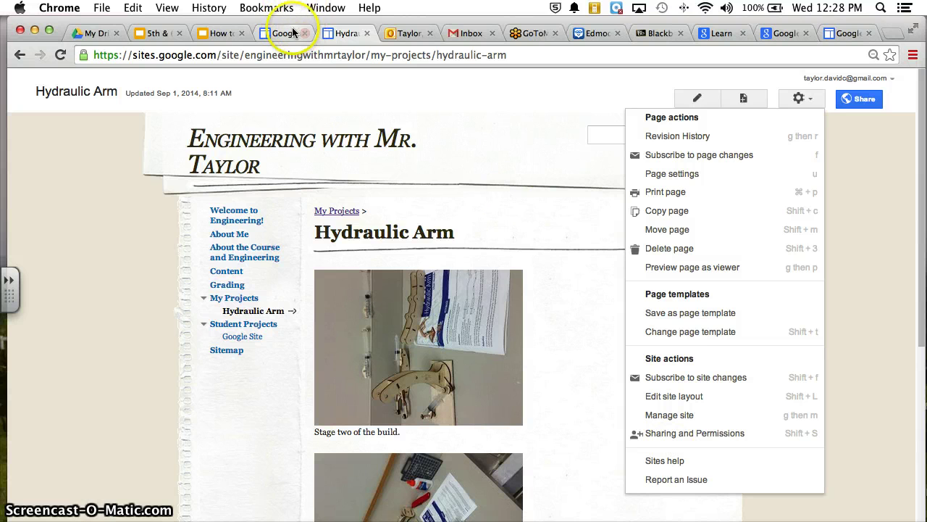
Return to the how-to presentation and review slides 18 and 19 on exploring the menu tools and Manage Site.
{"action": "left_click", "coordinate": [216, 33]}
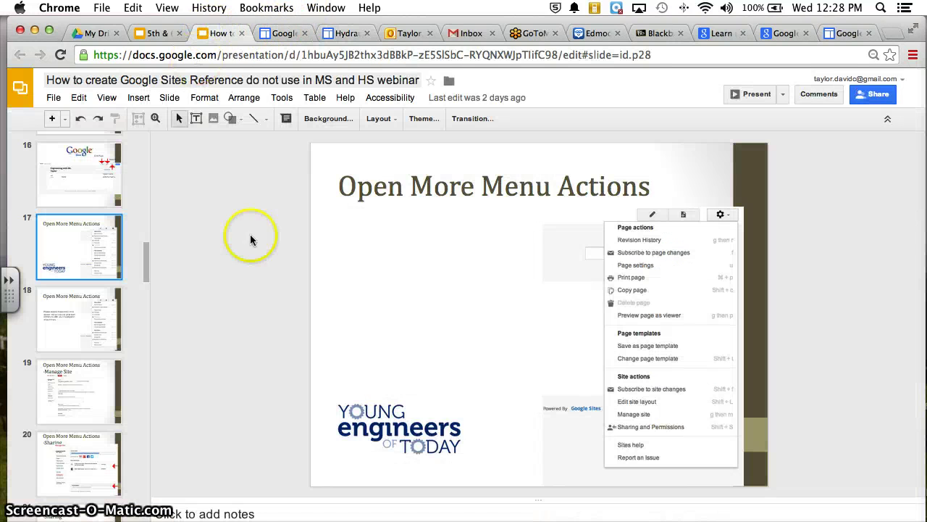
{"action": "left_click", "coordinate": [88, 318]}
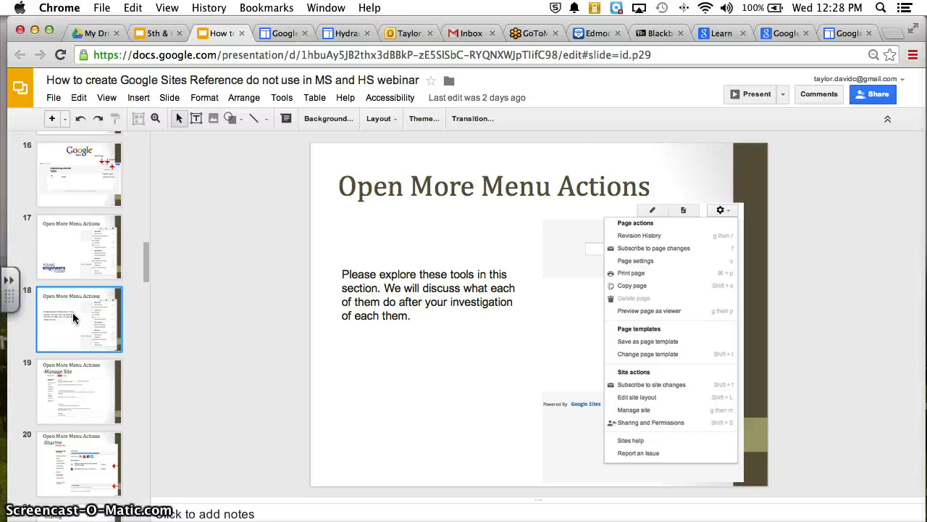
{"action": "key", "text": "Down"}
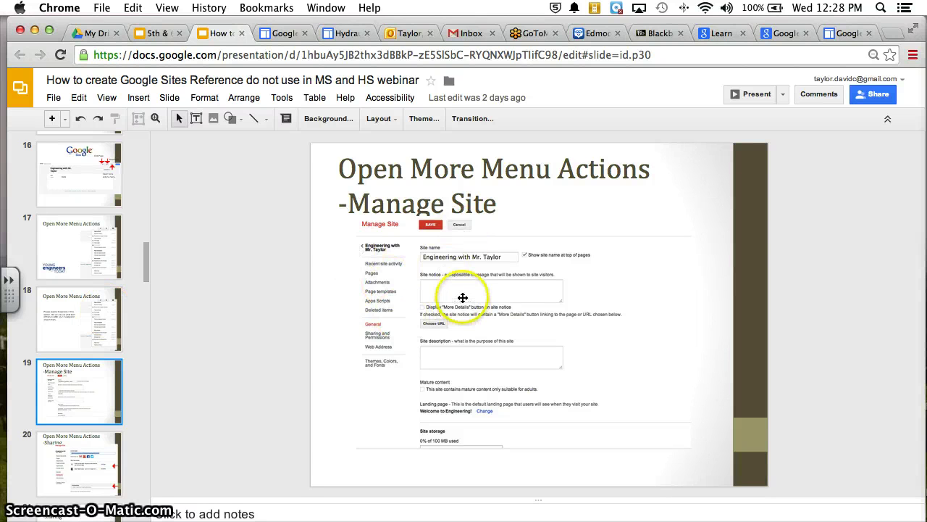
Enlarge the Manage Site screenshot on slide 19 so it reaches the edge of the dark side band.
{"action": "left_click", "coordinate": [462, 297]}
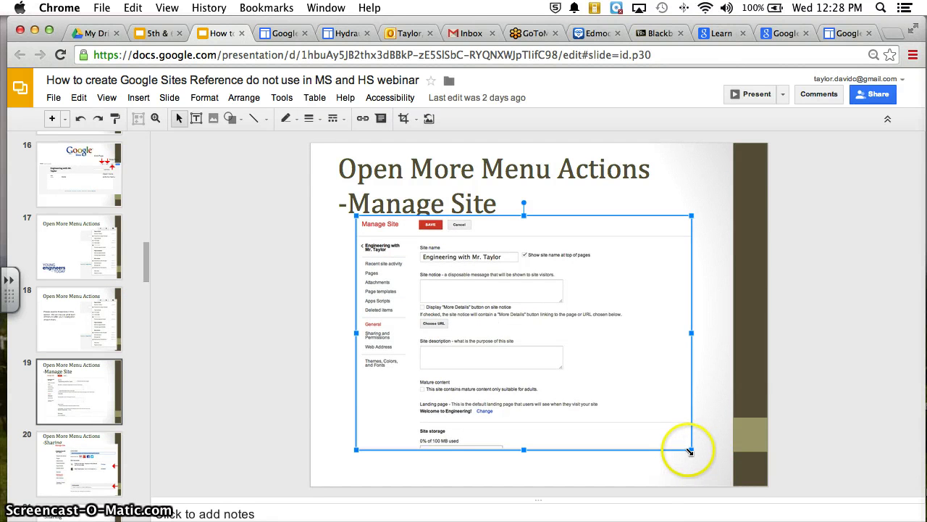
{"action": "left_click_drag", "start_coordinate": [691, 451], "coordinate": [729, 463]}
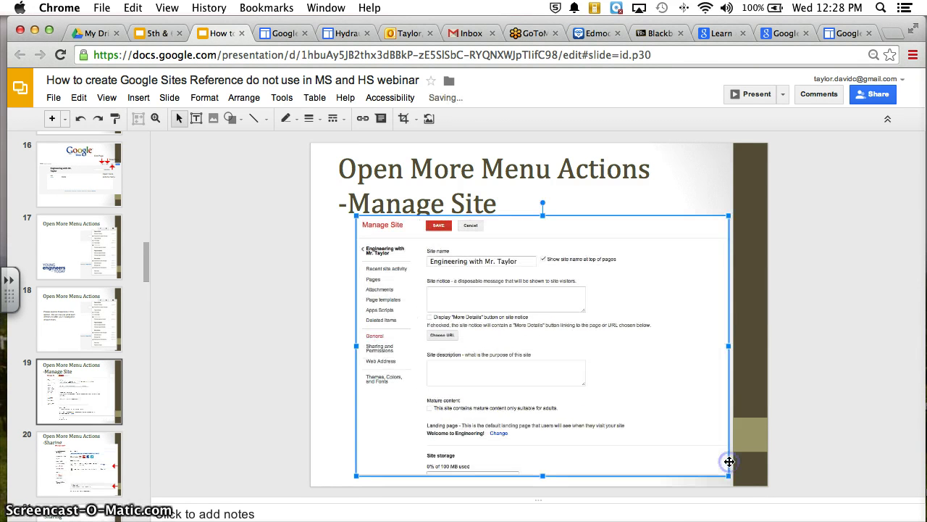
Switch to the example site's Hydraulic Arm page, open Manage Site and review its general settings down to the site storage.
{"action": "left_click", "coordinate": [284, 33]}
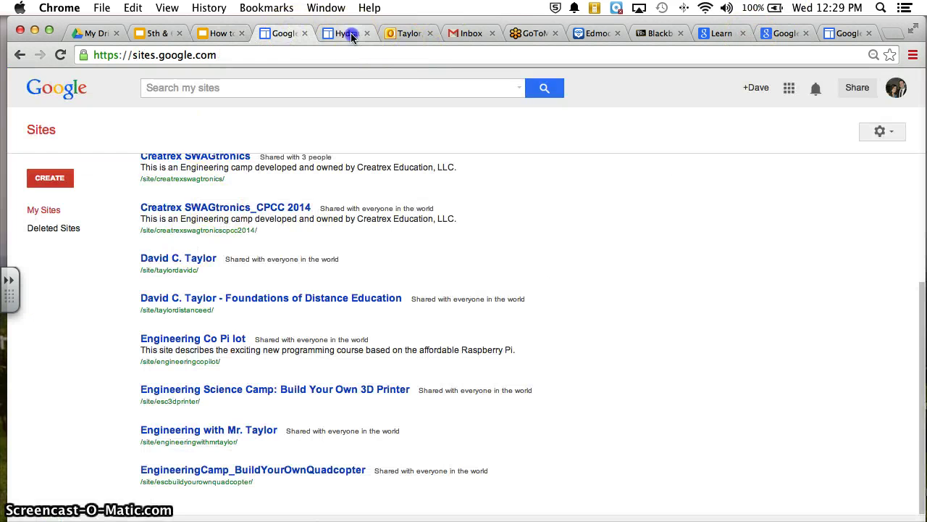
{"action": "left_click", "coordinate": [349, 33]}
{"action": "left_click", "coordinate": [798, 98]}
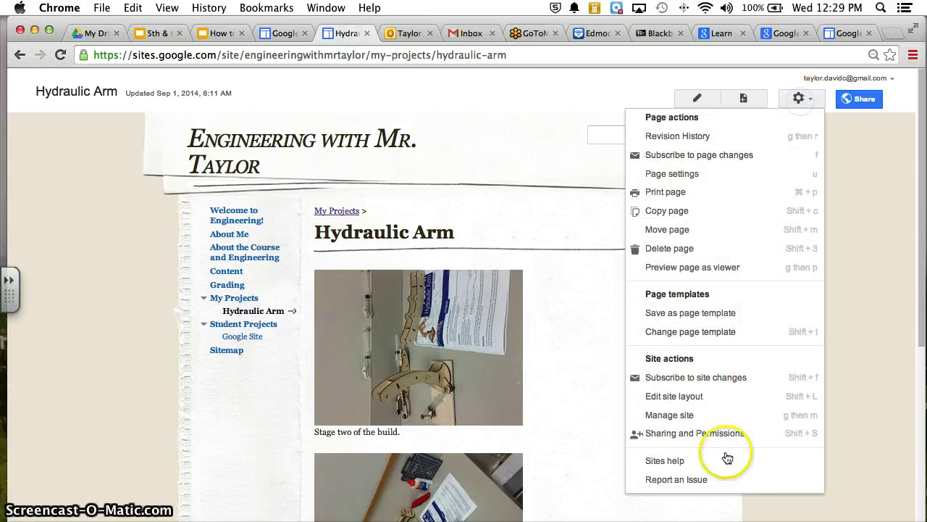
{"action": "left_click", "coordinate": [690, 415]}
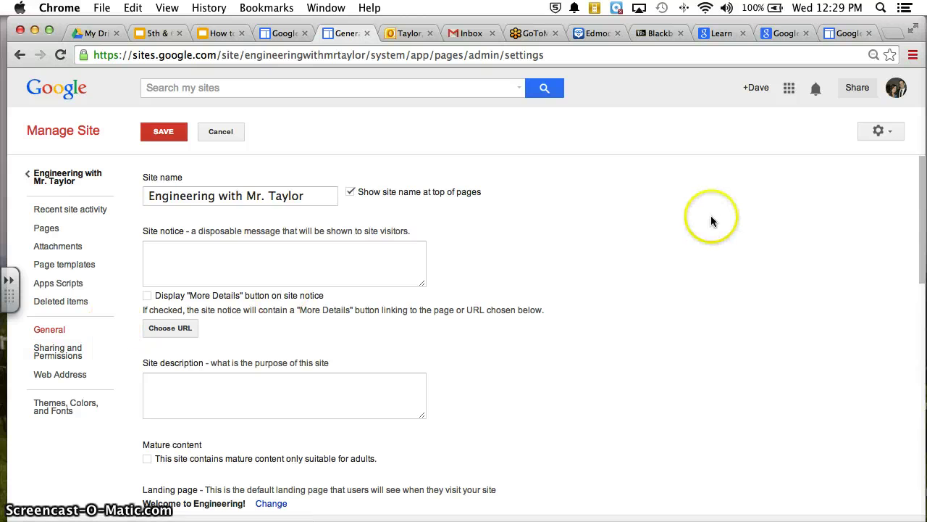
{"action": "scroll", "coordinate": [709, 215], "scroll_direction": "down", "scroll_amount": 3}
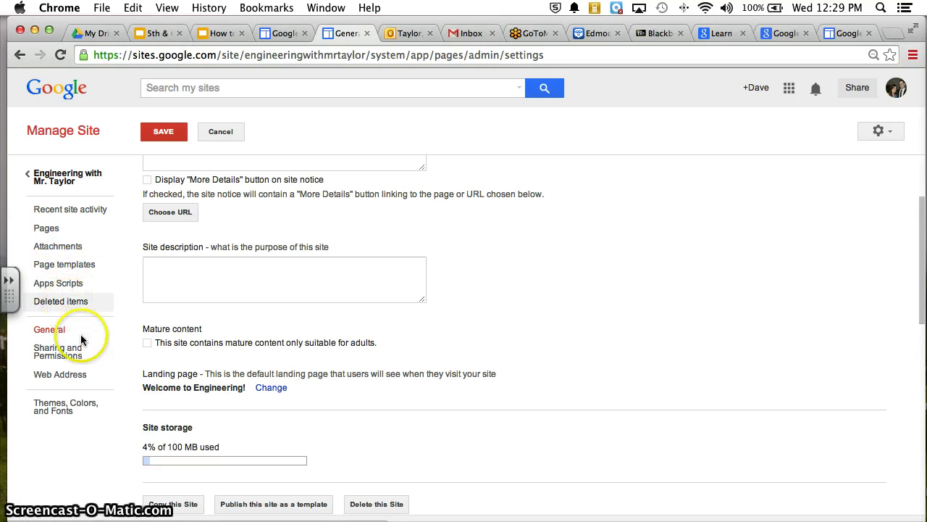
Open the site's sharing permissions, try the Anyone with the link, Specific people and Public on the web options, and cancel.
{"action": "left_click", "coordinate": [63, 354]}
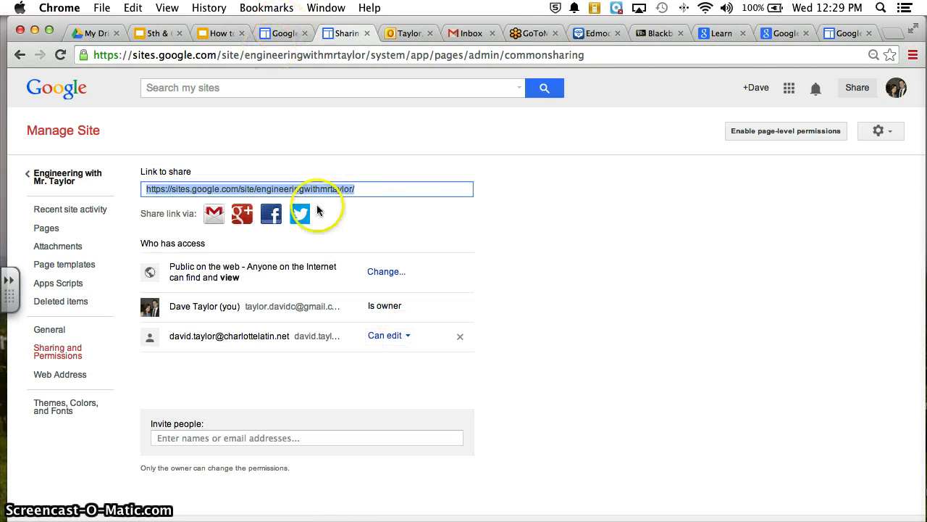
{"action": "left_click", "coordinate": [388, 272]}
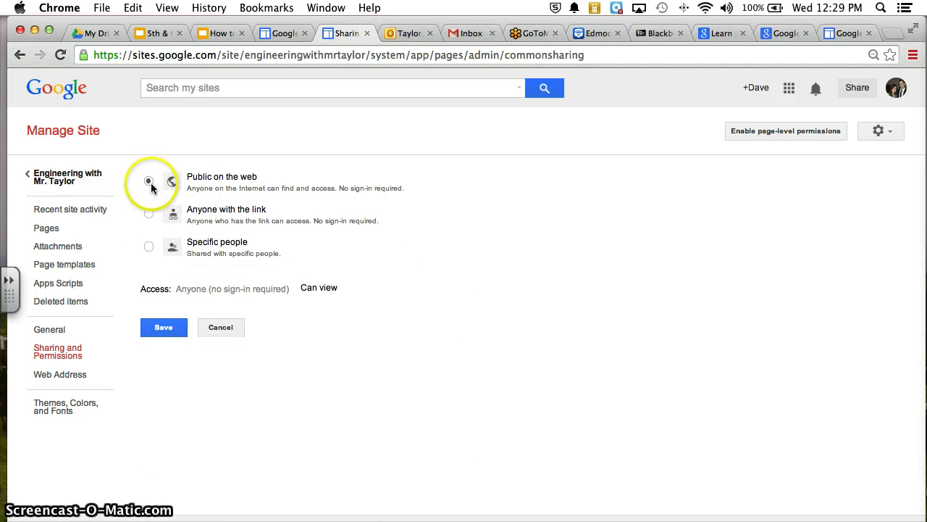
{"action": "left_click", "coordinate": [149, 214]}
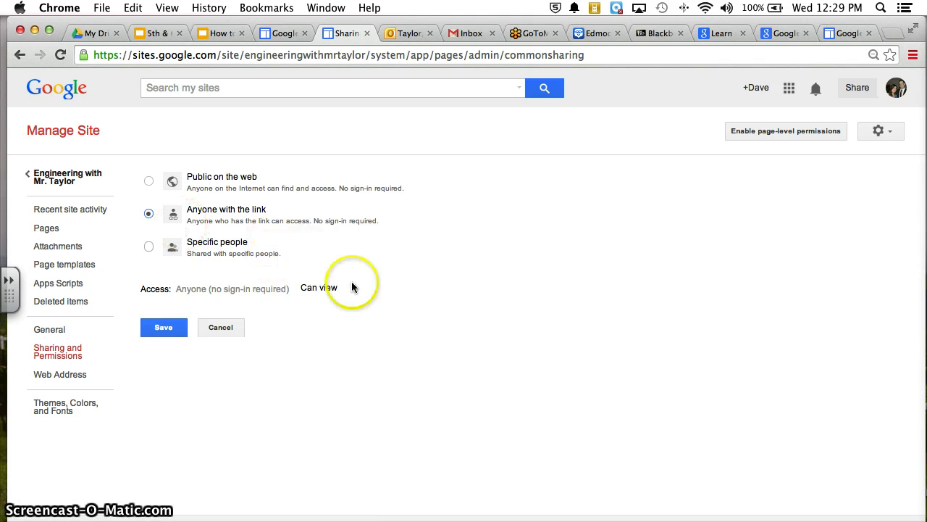
{"action": "left_click", "coordinate": [150, 248]}
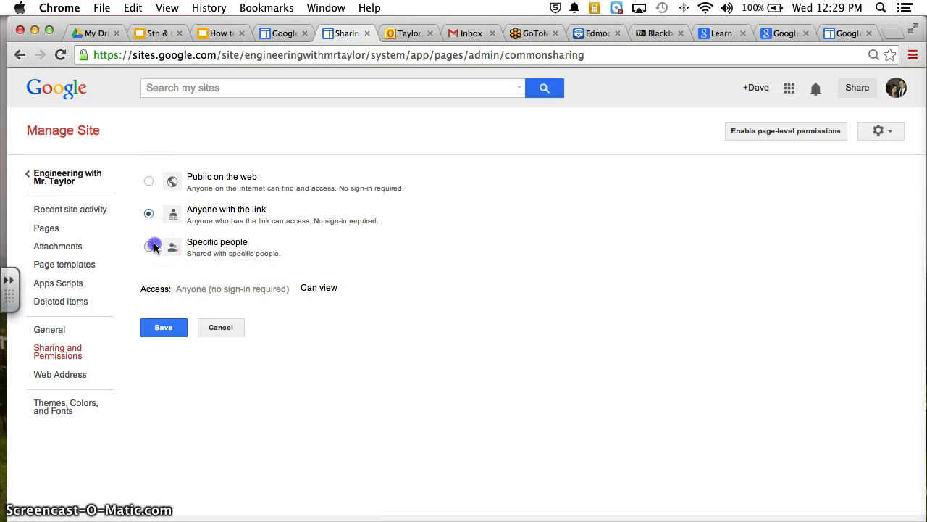
{"action": "left_click", "coordinate": [150, 183]}
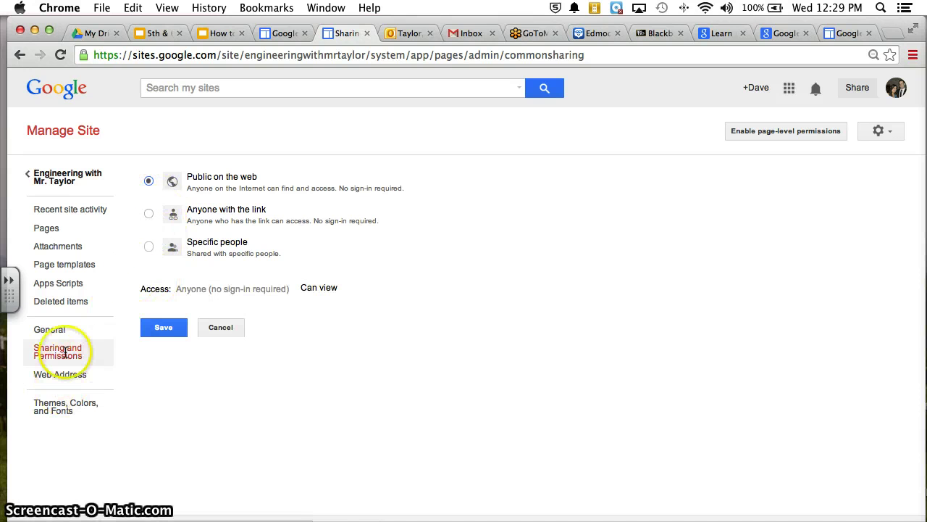
{"action": "left_click", "coordinate": [216, 328]}
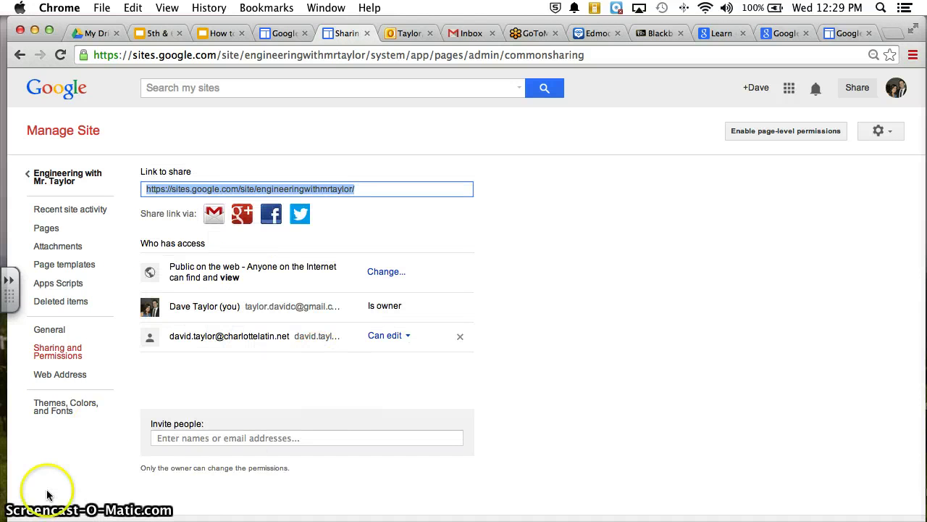
Try inviting a person by entering a first name for contact suggestions, and clear the invitation entry without sending.
{"action": "left_click", "coordinate": [234, 438]}
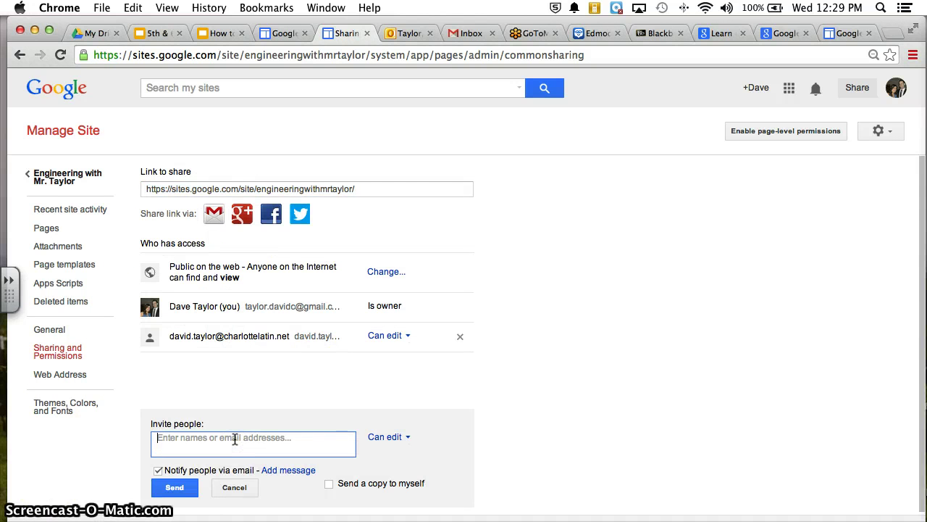
{"action": "type", "text": "tom"}
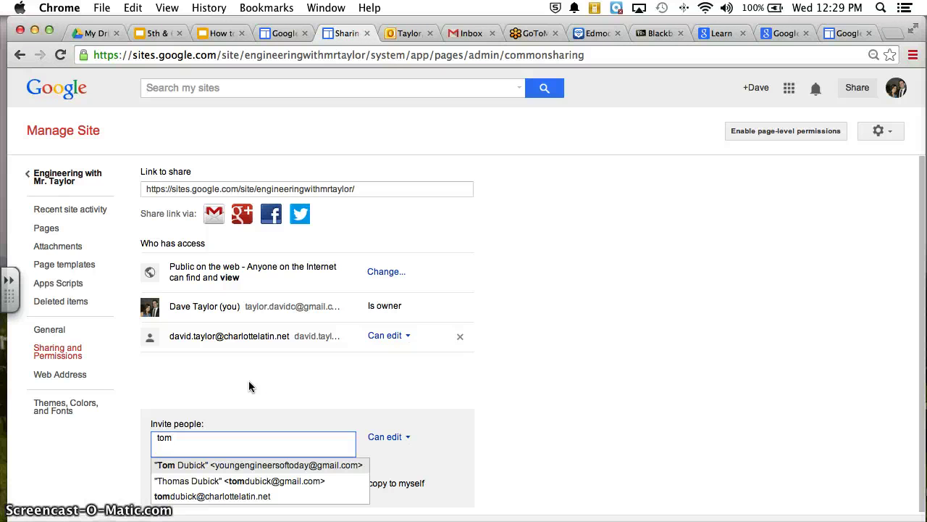
{"action": "key", "text": "BackSpace"}
{"action": "key", "text": "BackSpace"}
{"action": "key", "text": "BackSpace"}
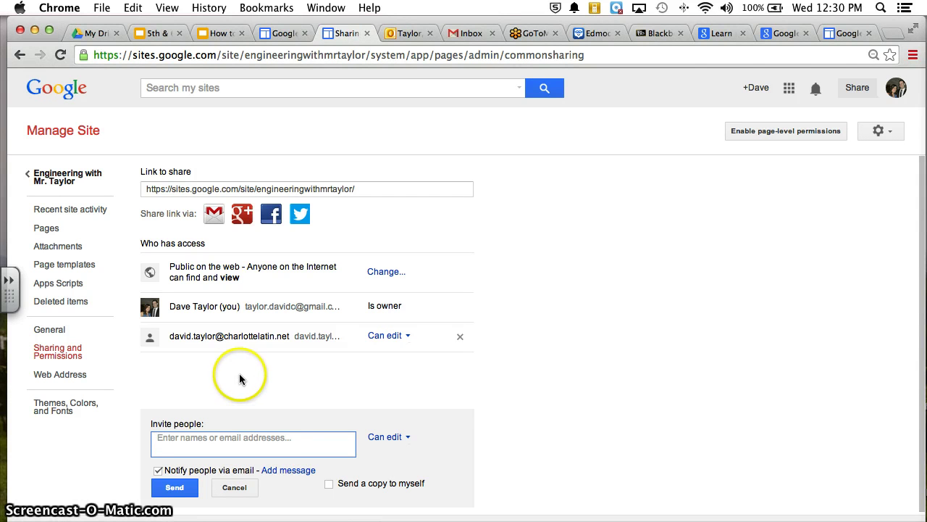
{"action": "left_click", "coordinate": [240, 375]}
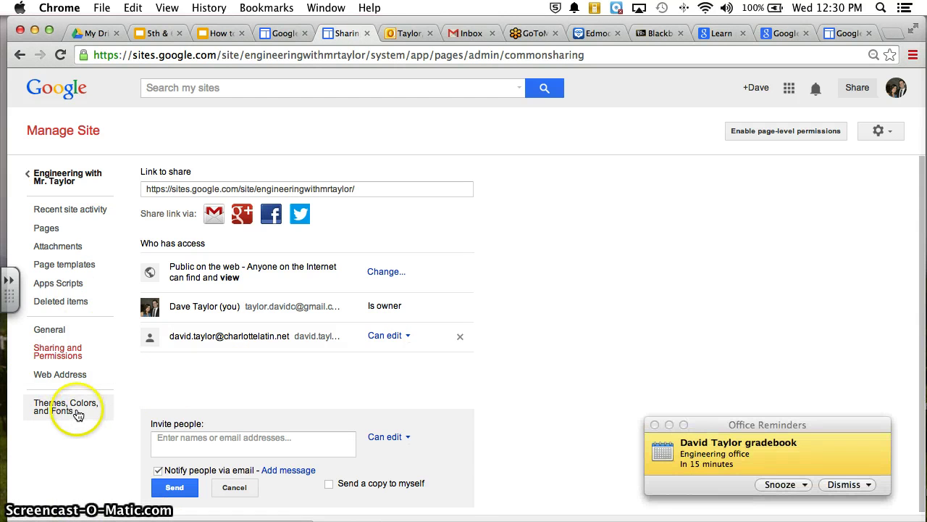
Close the calendar reminder, open the site's Themes, Colors, and Fonts settings and look through the available base themes.
{"action": "left_click", "coordinate": [654, 425]}
{"action": "left_click", "coordinate": [62, 410]}
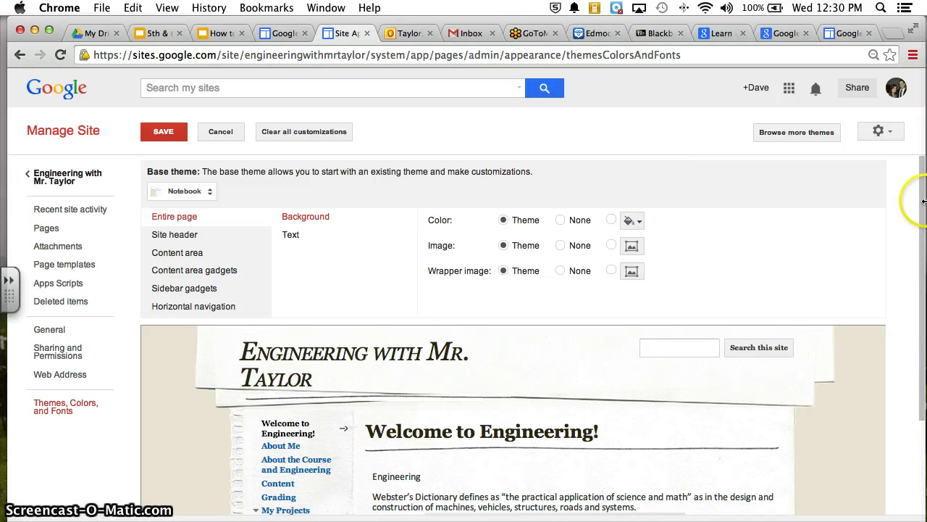
{"action": "left_click_drag", "start_coordinate": [914, 196], "coordinate": [922, 285]}
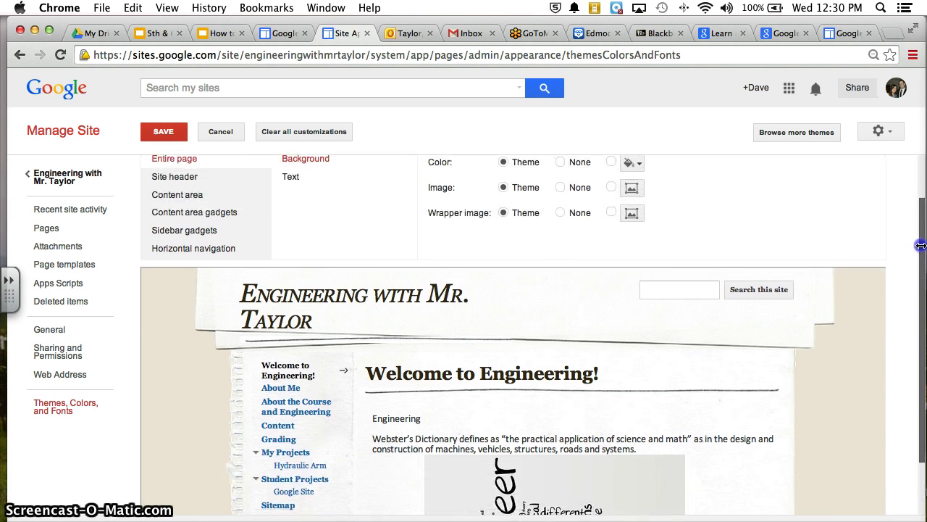
{"action": "scroll", "coordinate": [921, 228], "scroll_direction": "up", "scroll_amount": 2}
{"action": "scroll", "coordinate": [921, 219], "scroll_direction": "down", "scroll_amount": 1}
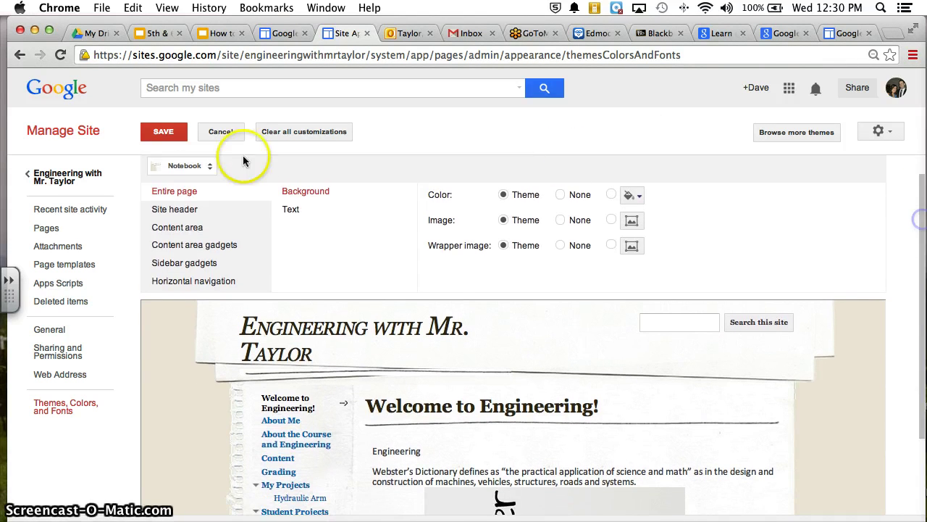
{"action": "left_click", "coordinate": [210, 166]}
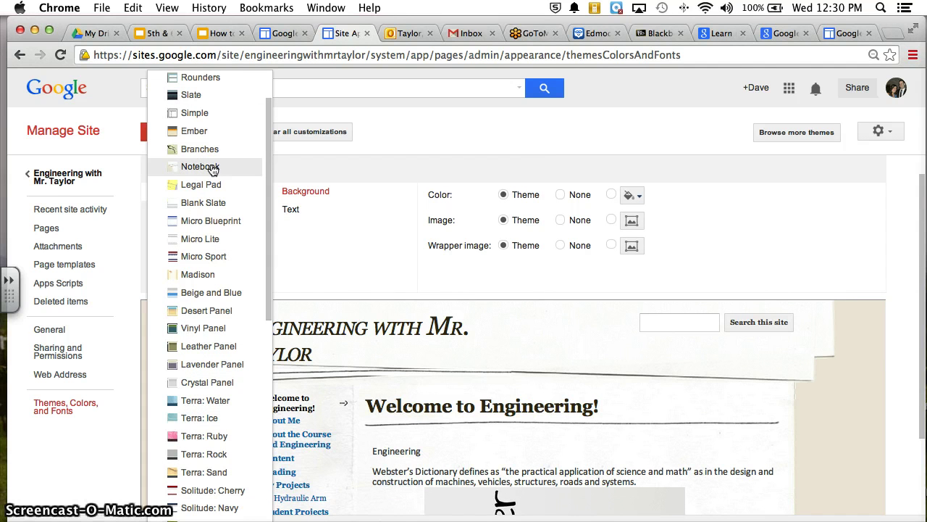
{"action": "left_click", "coordinate": [356, 162]}
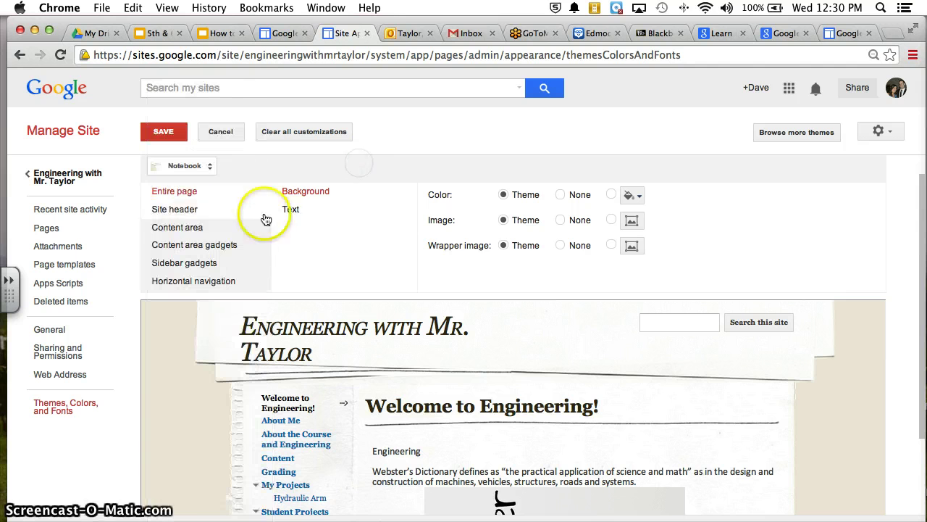
Review the theme options for the site header, content area, content area gadgets, sidebar gadgets and horizontal navigation, and cancel without saving.
{"action": "left_click", "coordinate": [181, 208]}
{"action": "left_click", "coordinate": [181, 227]}
{"action": "left_click", "coordinate": [199, 245]}
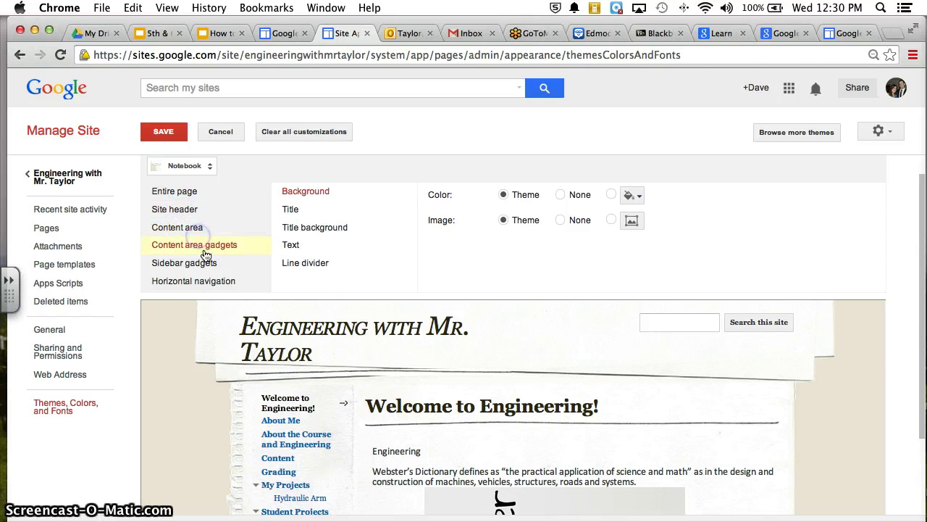
{"action": "left_click", "coordinate": [191, 263]}
{"action": "left_click", "coordinate": [196, 281]}
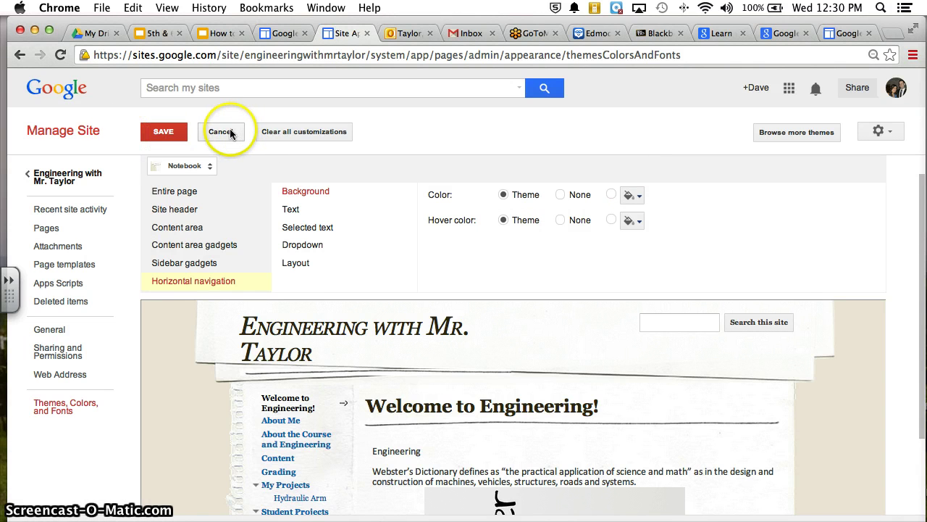
{"action": "left_click", "coordinate": [230, 132]}
Return to the how-to presentation and review slides 20 to 23 on sharing, themes, colors and fonts, and editing the site layout.
{"action": "left_click", "coordinate": [221, 32]}
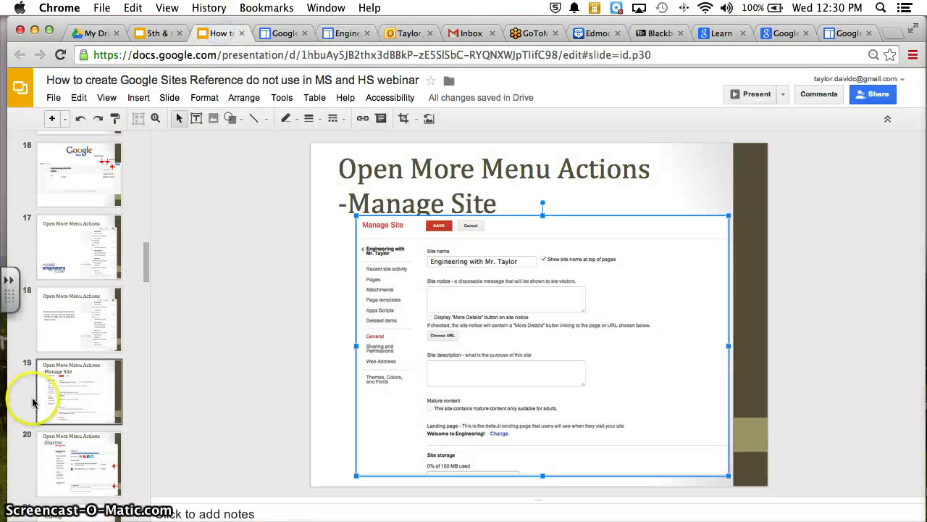
{"action": "left_click", "coordinate": [80, 388]}
{"action": "key", "text": "Down"}
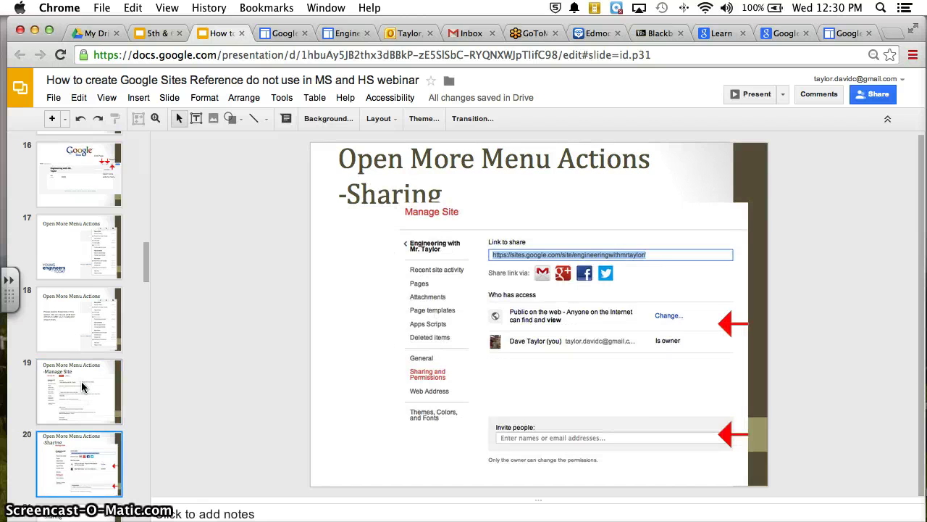
{"action": "key", "text": "Down"}
{"action": "key", "text": "Down"}
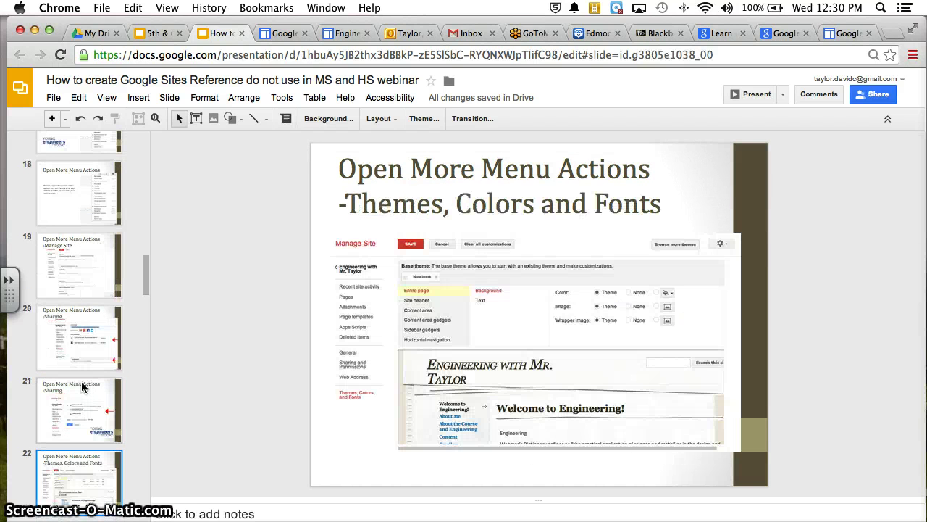
{"action": "key", "text": "Down"}
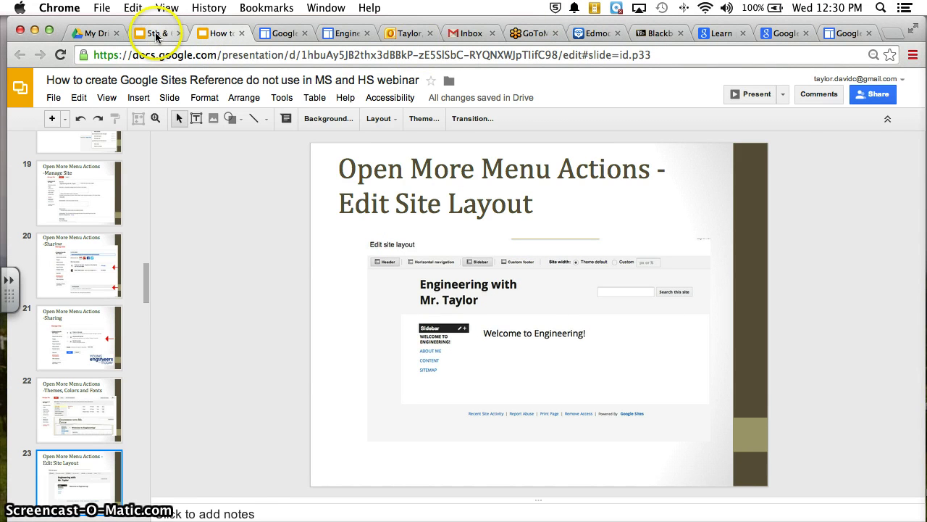
Switch to the example engineering site's welcome page and open its site layout for editing.
{"action": "left_click", "coordinate": [283, 34]}
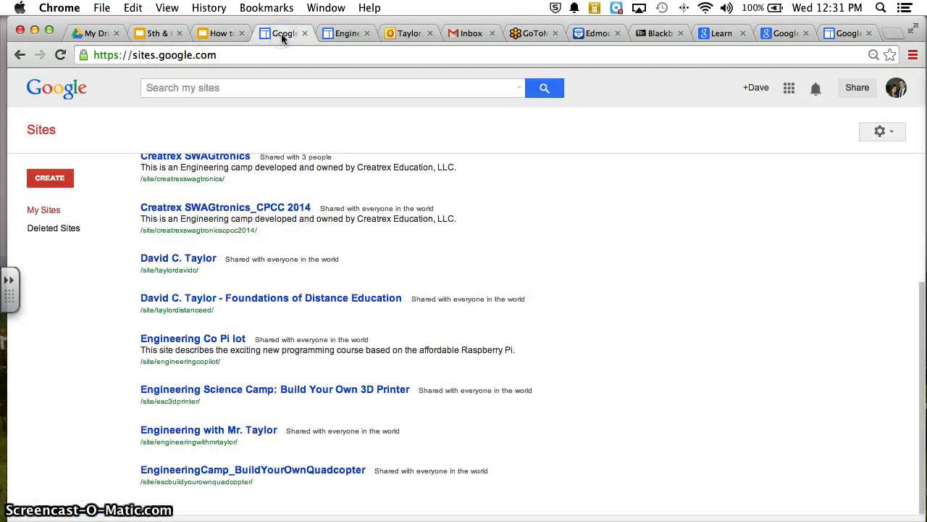
{"action": "left_click", "coordinate": [337, 34]}
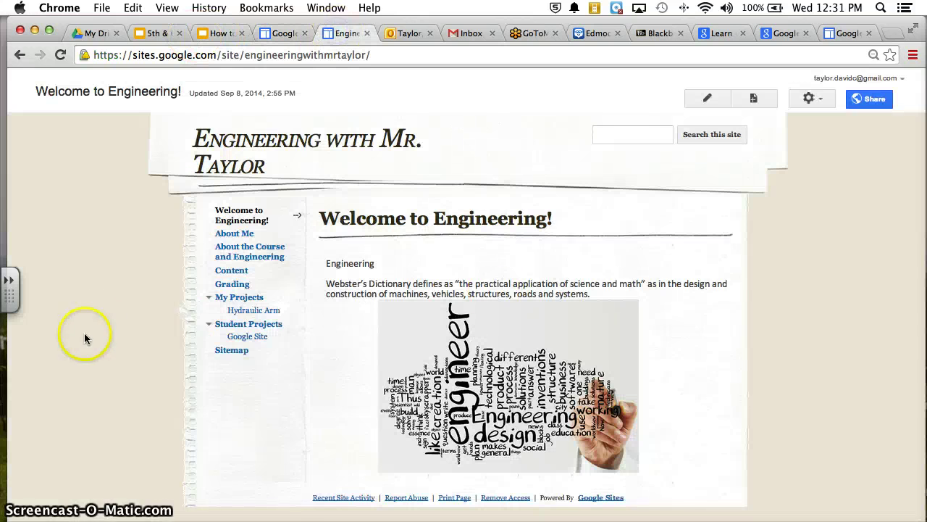
{"action": "left_click", "coordinate": [808, 99]}
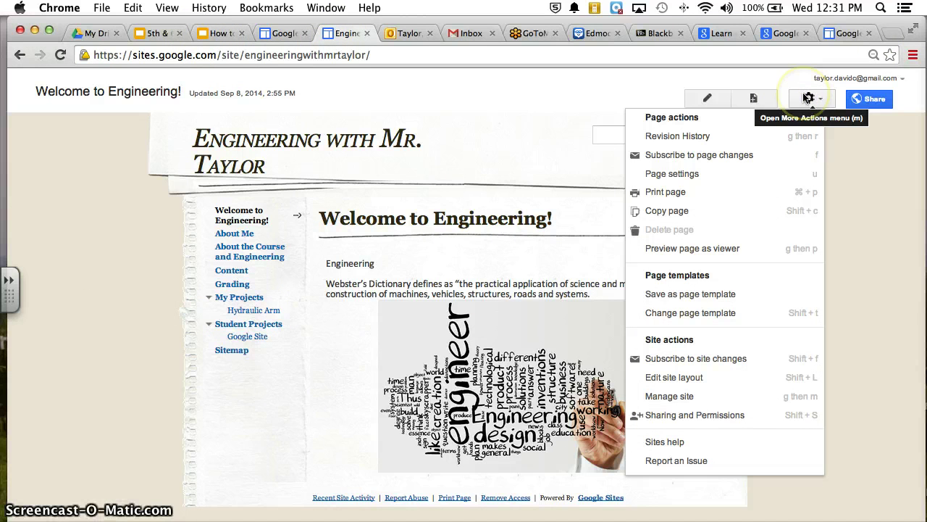
{"action": "left_click", "coordinate": [676, 378]}
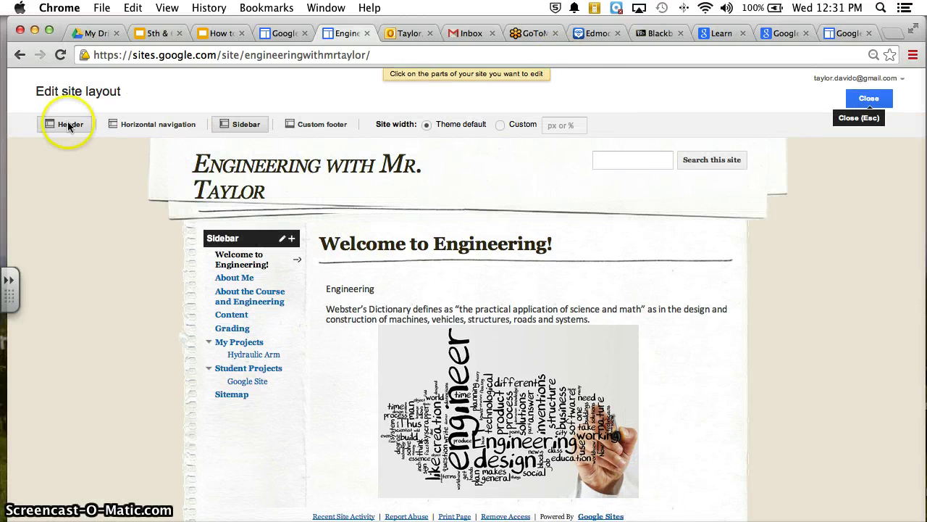
Enable the custom footer in the site layout, and switch the sidebar off and back on.
{"action": "left_click", "coordinate": [70, 128]}
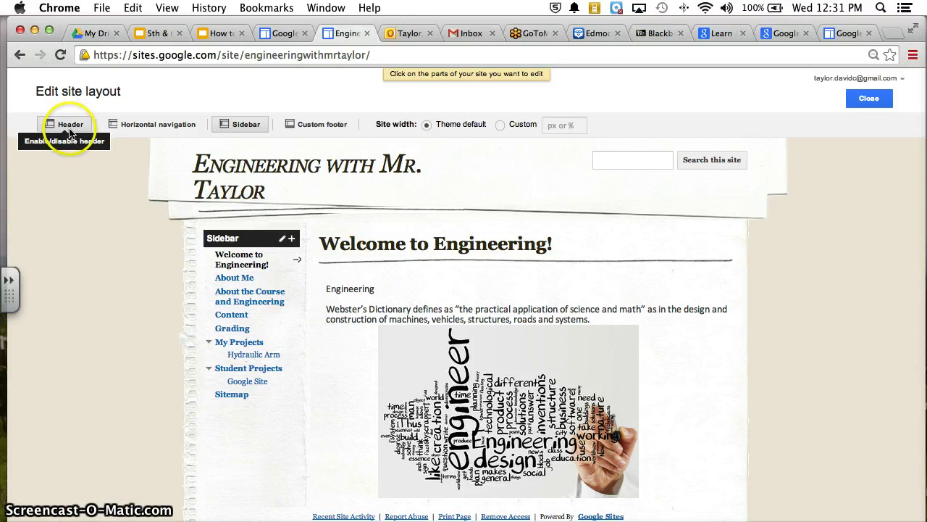
{"action": "left_click", "coordinate": [250, 124]}
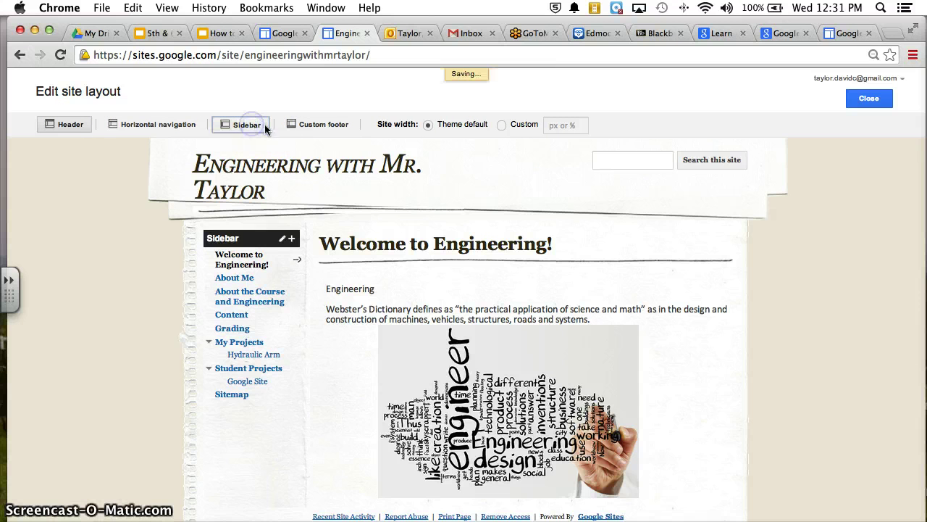
{"action": "left_click", "coordinate": [294, 127]}
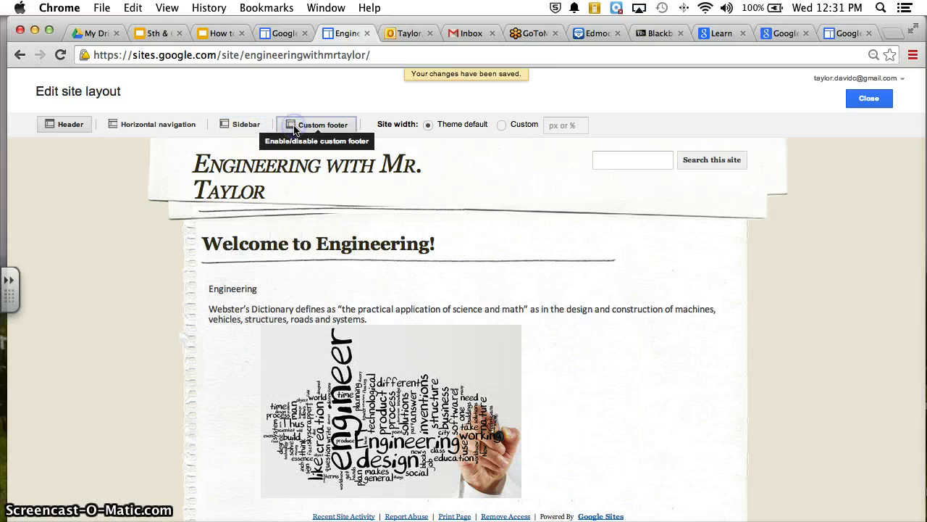
{"action": "left_click", "coordinate": [247, 127]}
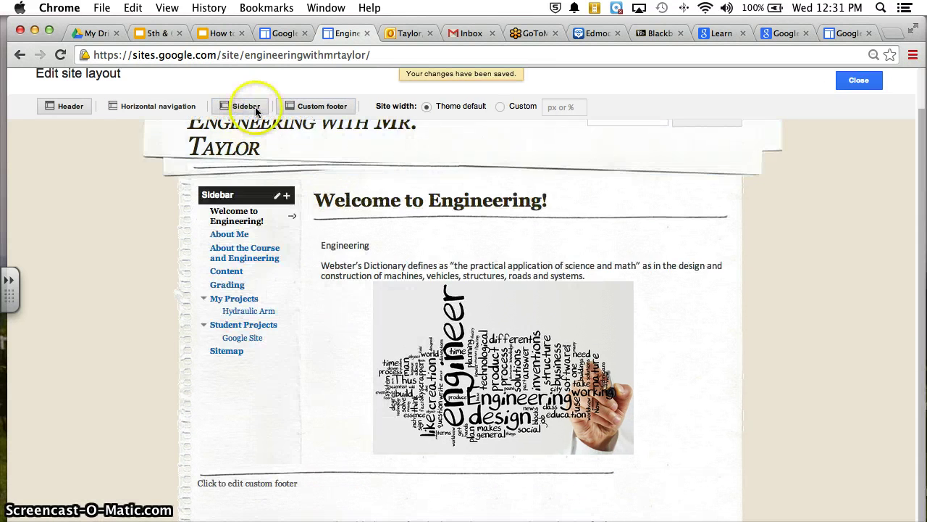
Toggle the site layout elements, leaving the header off and the horizontal navigation and sidebar on.
{"action": "left_click", "coordinate": [153, 107]}
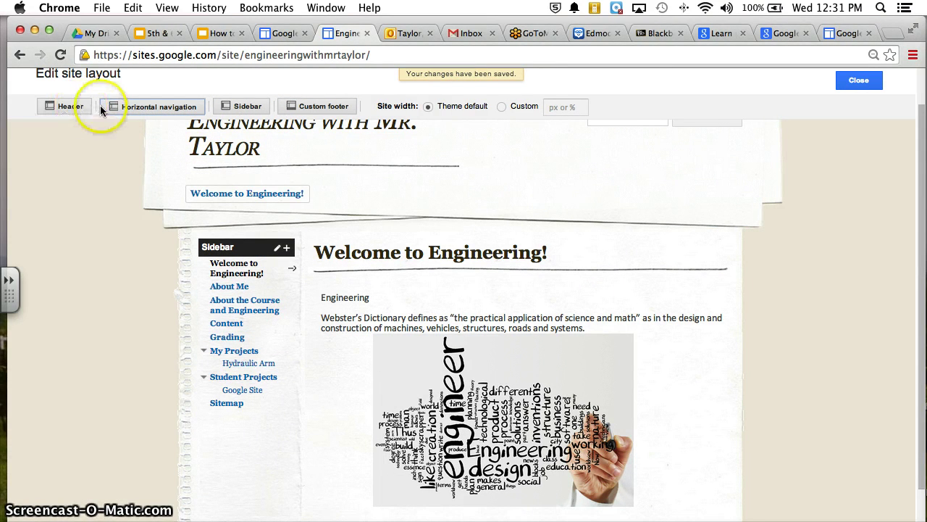
{"action": "left_click", "coordinate": [150, 106]}
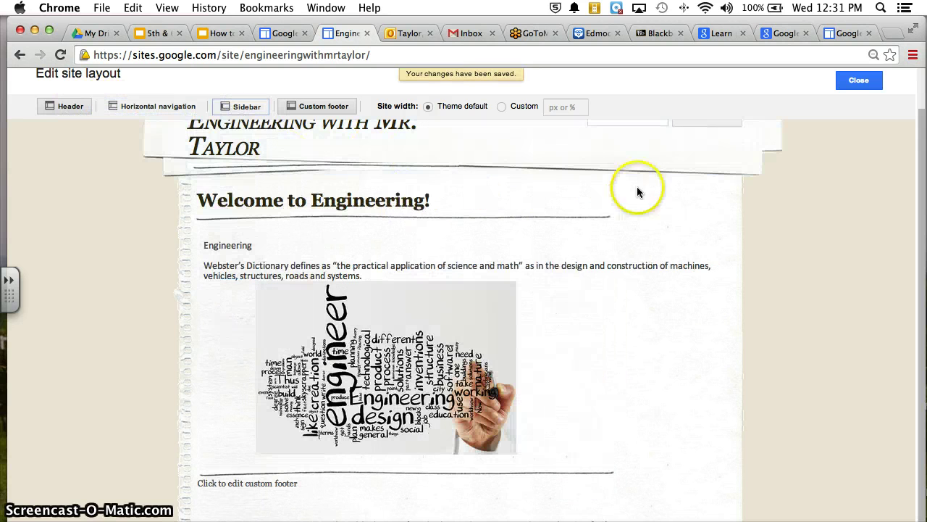
{"action": "left_click", "coordinate": [62, 115]}
{"action": "left_click", "coordinate": [176, 103]}
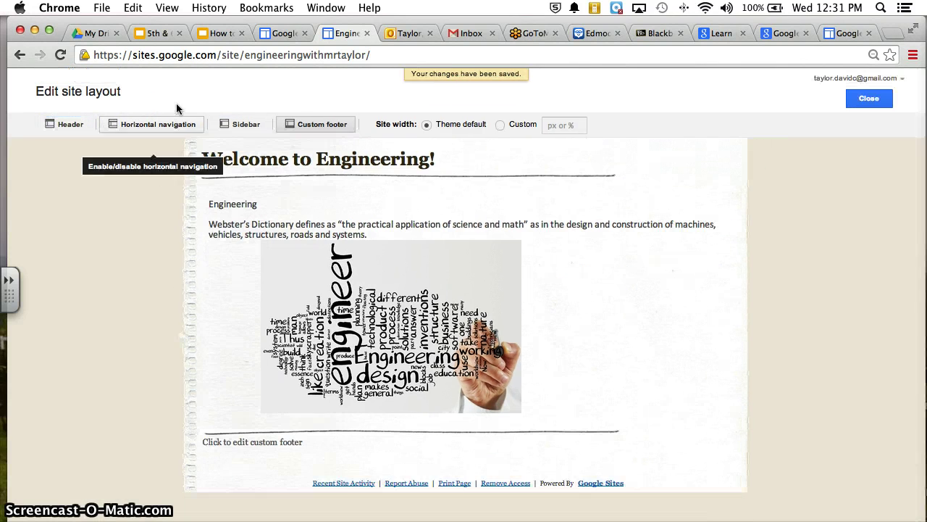
{"action": "left_click", "coordinate": [162, 126]}
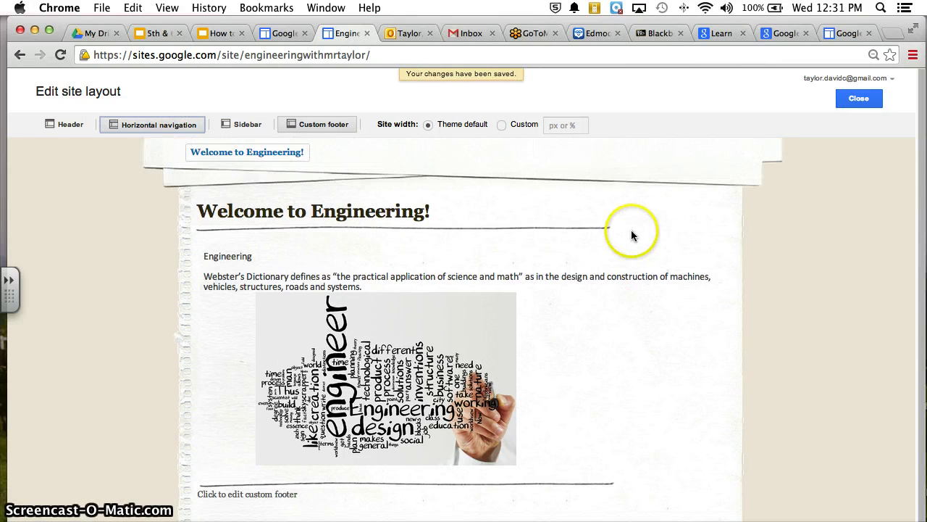
{"action": "left_click", "coordinate": [245, 127]}
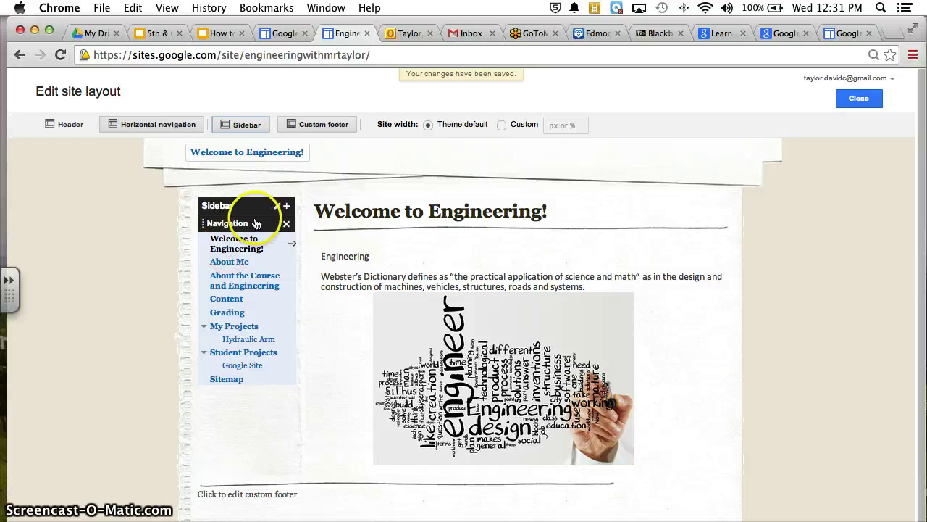
Examine the settings of the sidebar's navigation item, including title, automatic organization, page levels and included links.
{"action": "left_click", "coordinate": [233, 223]}
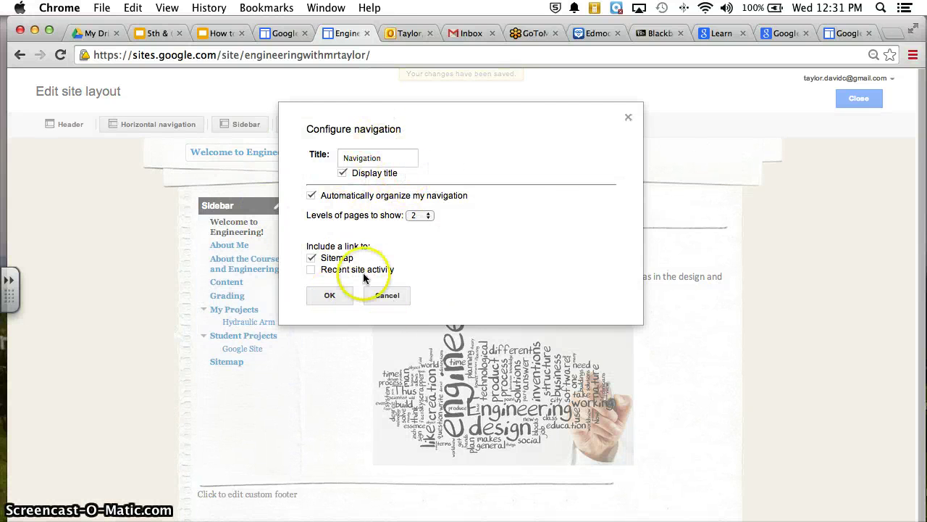
{"action": "left_click", "coordinate": [330, 295]}
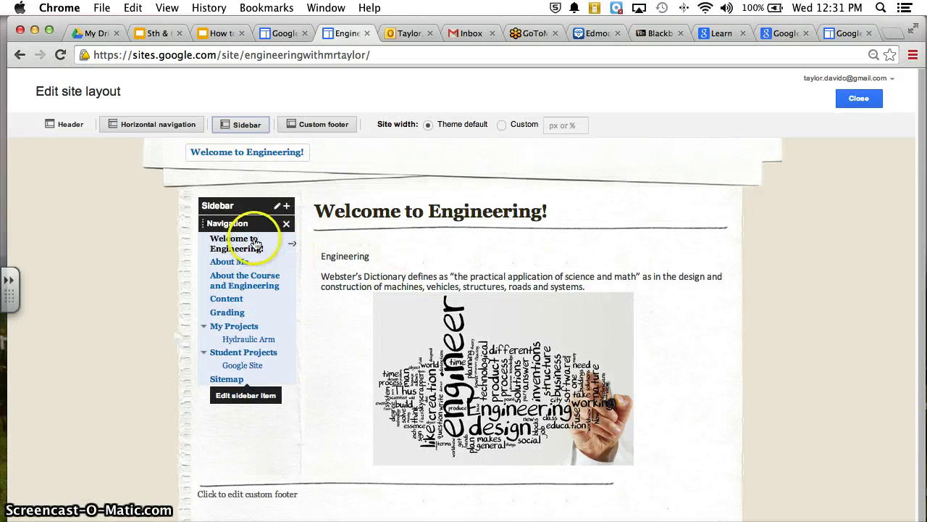
{"action": "left_click", "coordinate": [210, 206]}
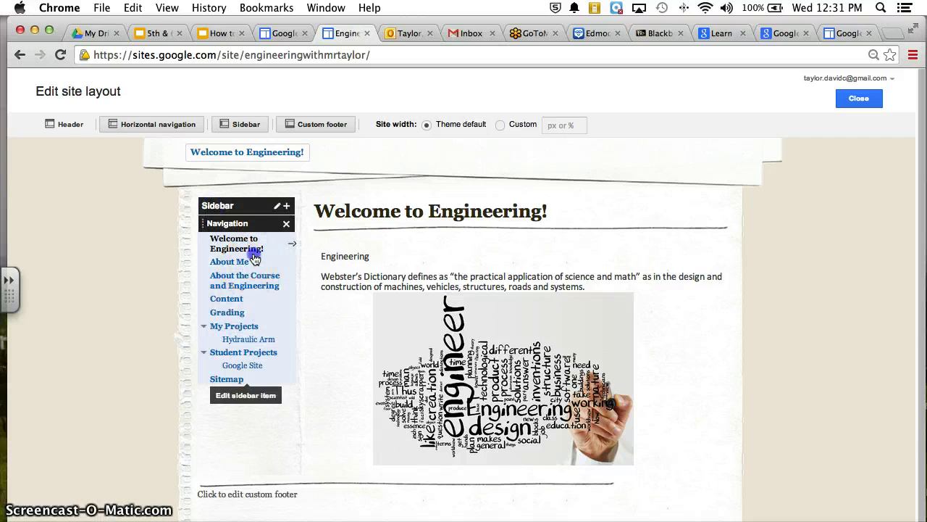
{"action": "left_click", "coordinate": [253, 252]}
{"action": "left_click", "coordinate": [330, 296]}
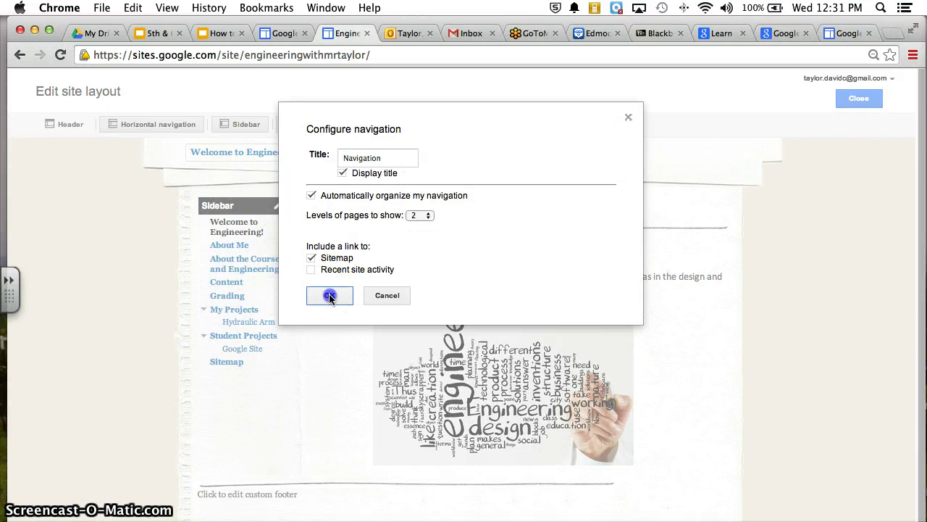
{"action": "left_click", "coordinate": [374, 298]}
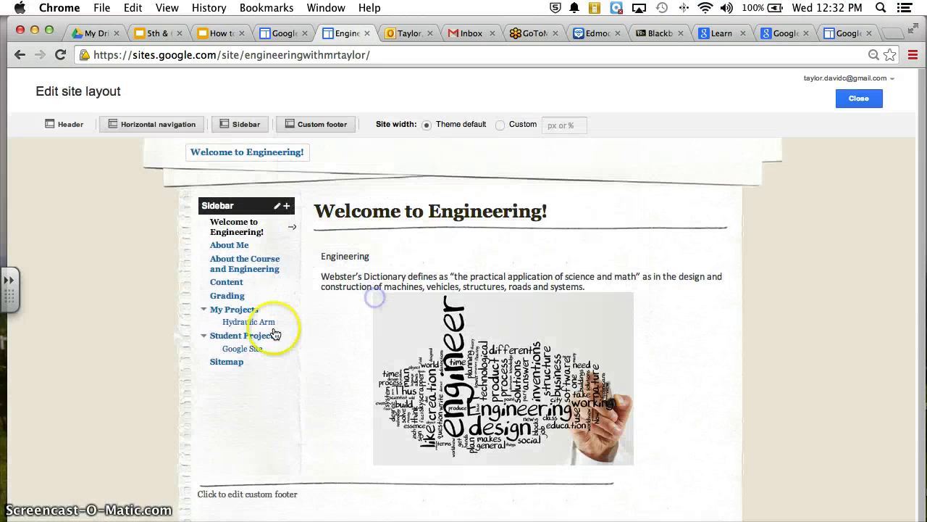
{"action": "left_click", "coordinate": [270, 325]}
{"action": "left_click", "coordinate": [402, 298]}
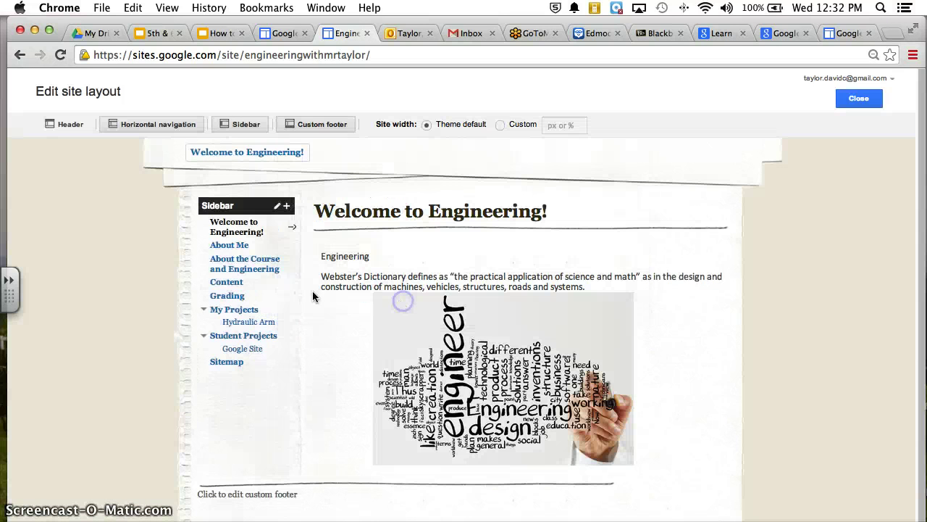
Check the sidebar's display side and width settings, cancel, and review the navigation item's settings again.
{"action": "left_click", "coordinate": [277, 206]}
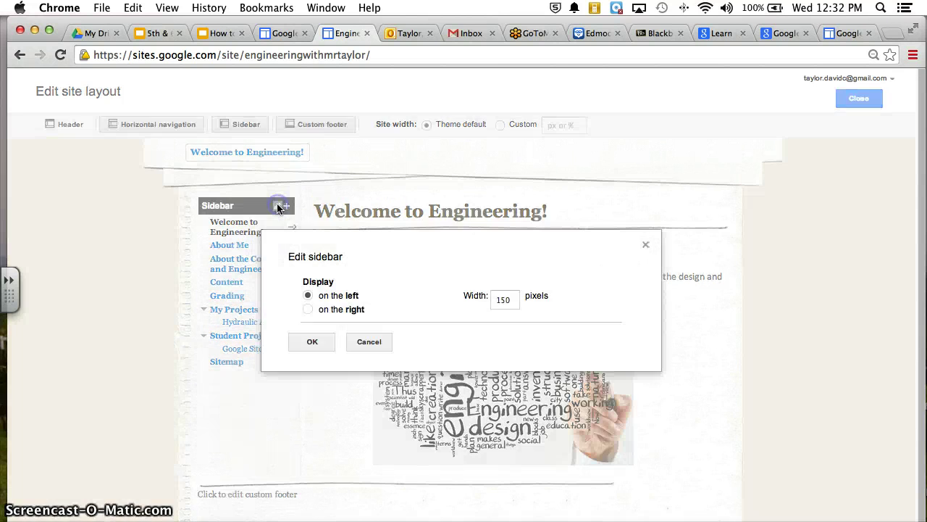
{"action": "left_click", "coordinate": [366, 342]}
{"action": "left_click", "coordinate": [266, 241]}
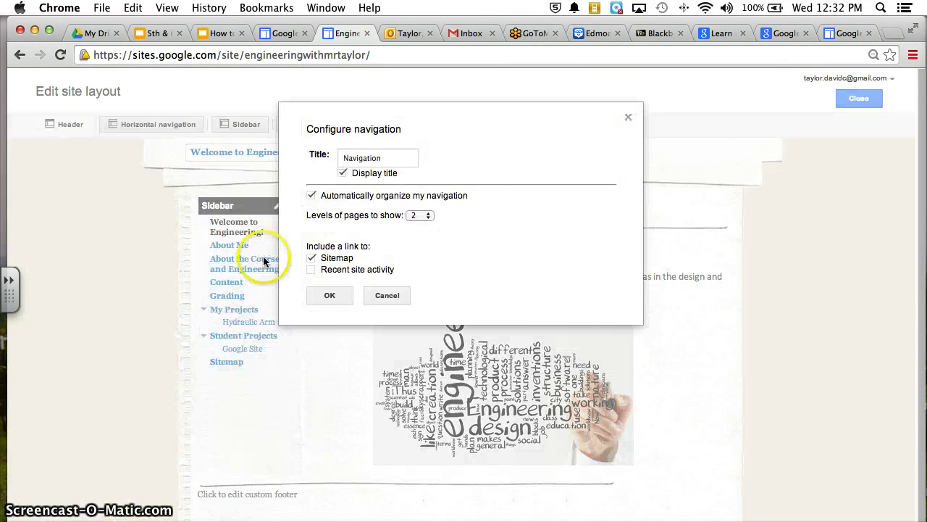
{"action": "left_click", "coordinate": [352, 297]}
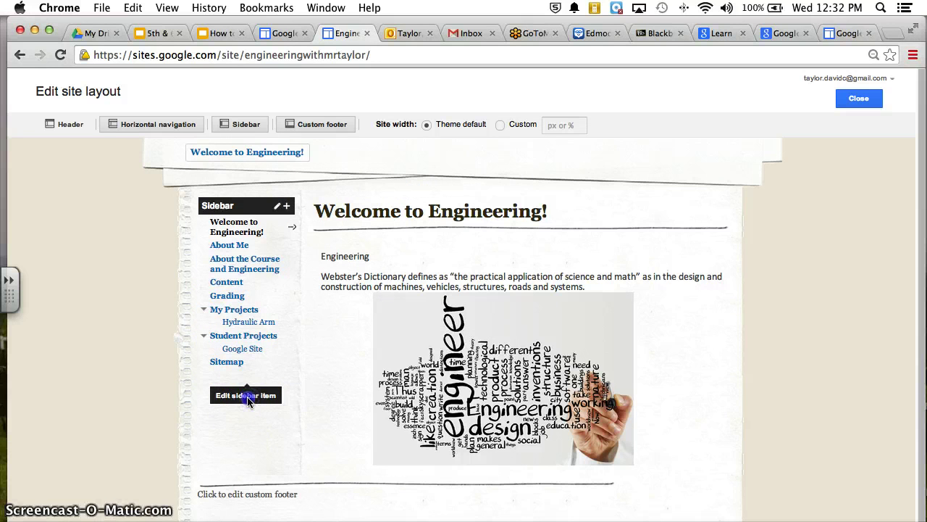
Hide the navigation item's title, view the manual page selection, and save with automatic organization switched back on.
{"action": "left_click", "coordinate": [221, 349]}
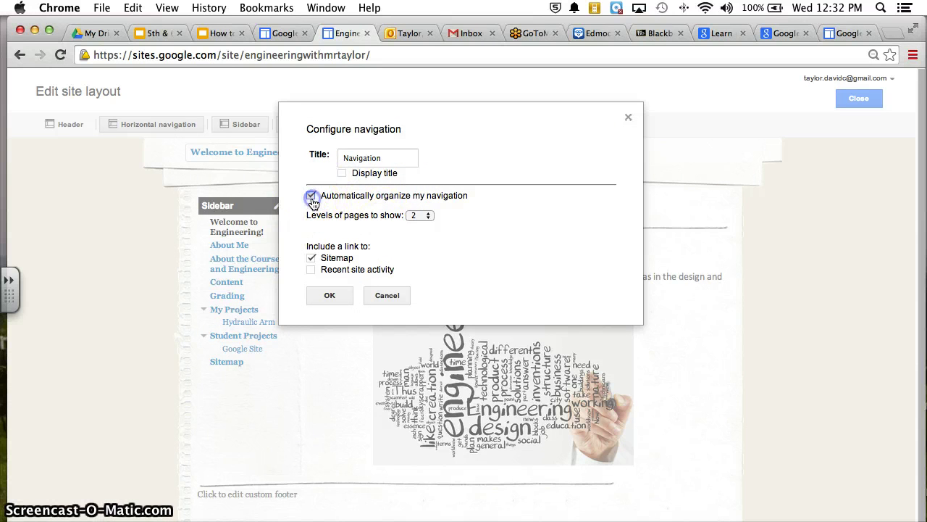
{"action": "left_click", "coordinate": [311, 197]}
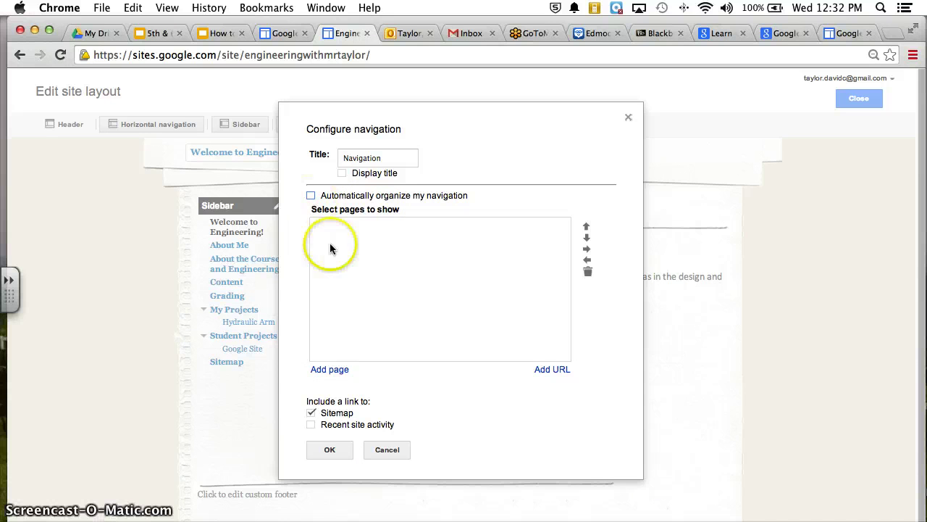
{"action": "left_click", "coordinate": [330, 369]}
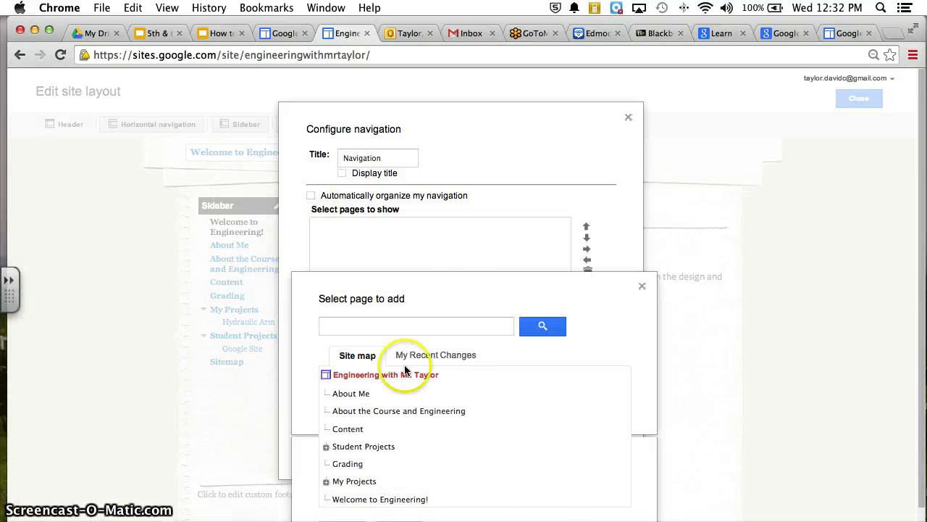
{"action": "left_click_drag", "start_coordinate": [447, 284], "coordinate": [450, 138]}
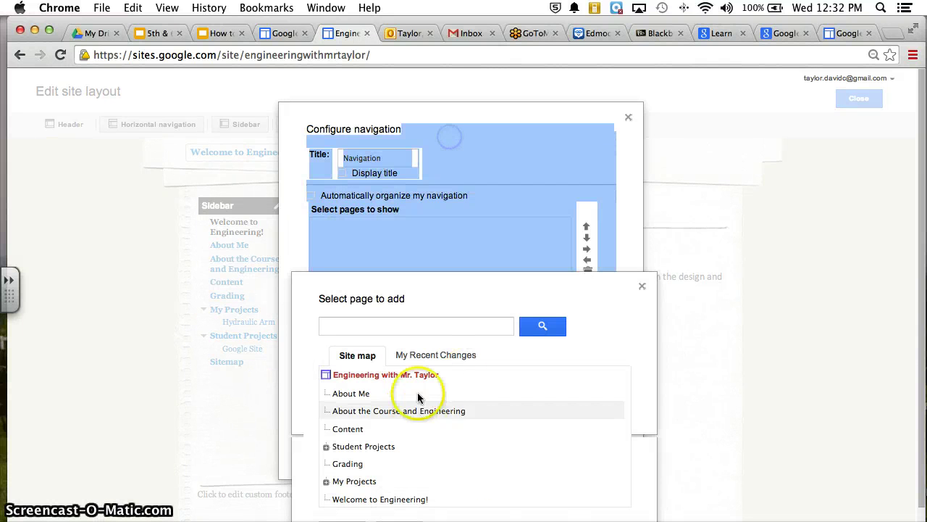
{"action": "left_click", "coordinate": [641, 286]}
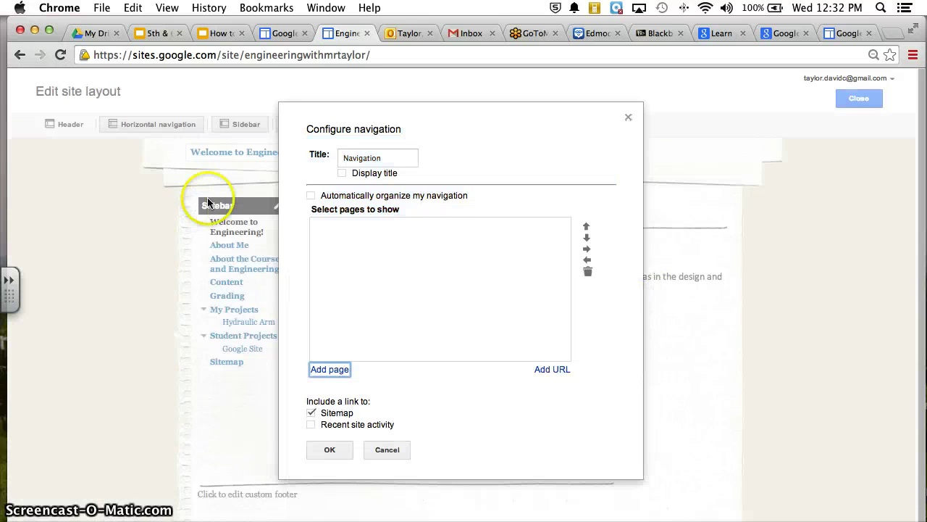
{"action": "left_click", "coordinate": [311, 197]}
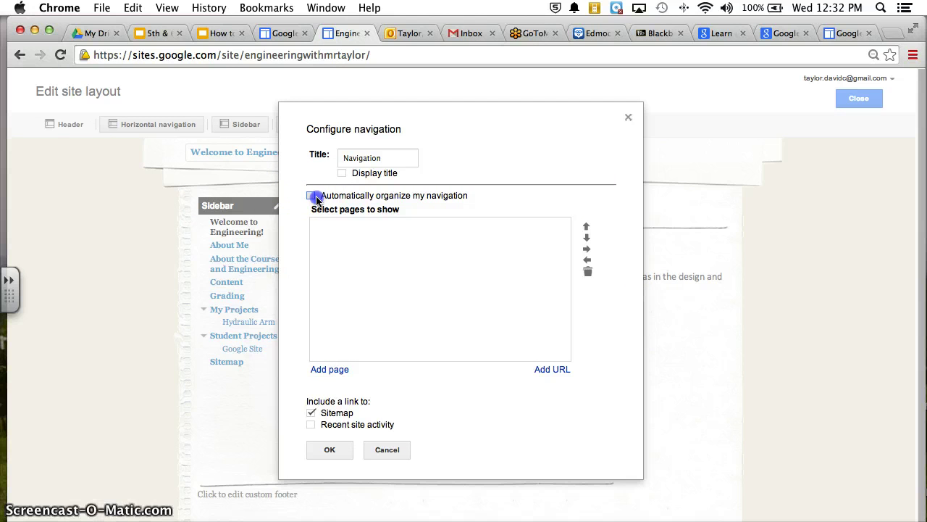
{"action": "left_click", "coordinate": [311, 197]}
{"action": "left_click", "coordinate": [345, 296]}
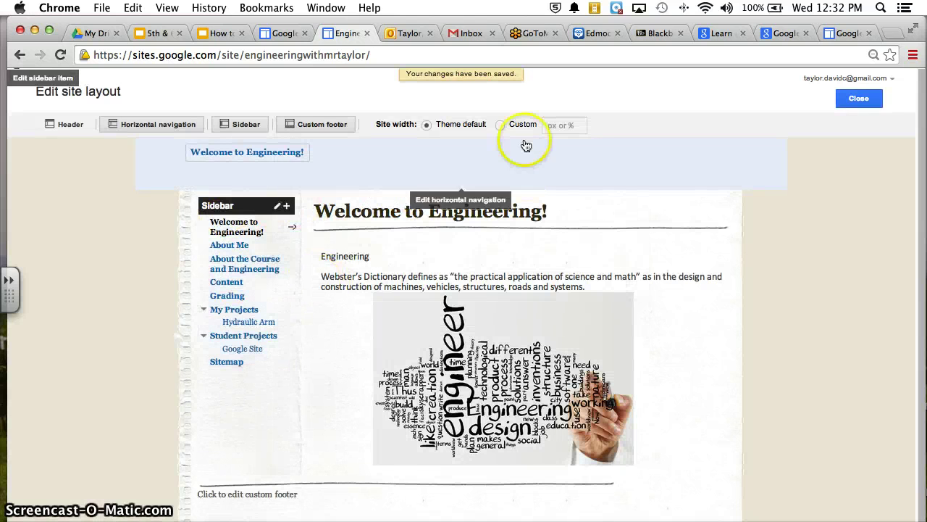
Finish editing the site layout, and open the welcome page for editing and save it.
{"action": "left_click", "coordinate": [856, 97]}
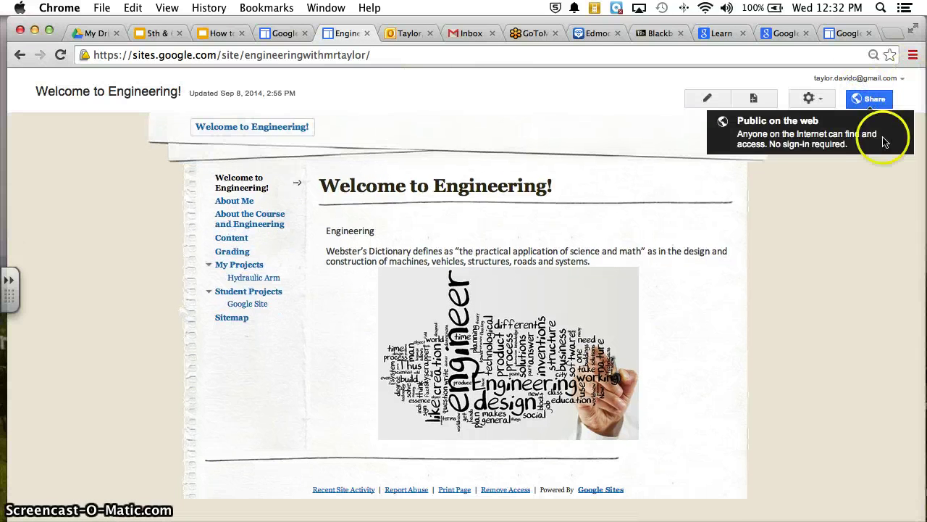
{"action": "left_click", "coordinate": [707, 99]}
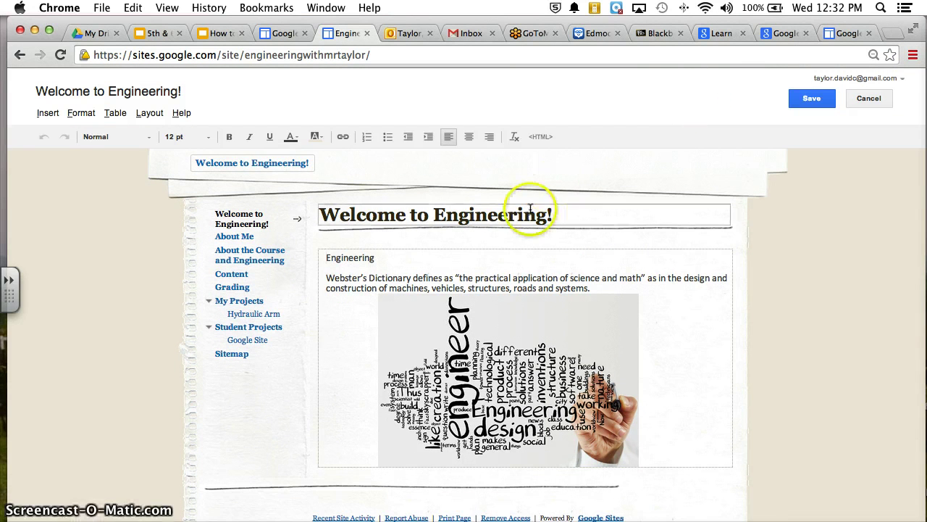
{"action": "left_click", "coordinate": [385, 175]}
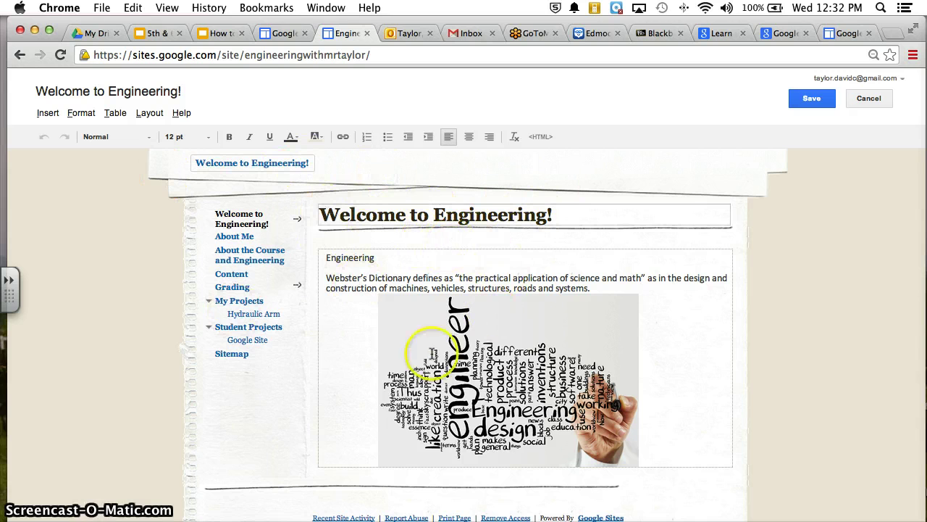
{"action": "left_click", "coordinate": [431, 264]}
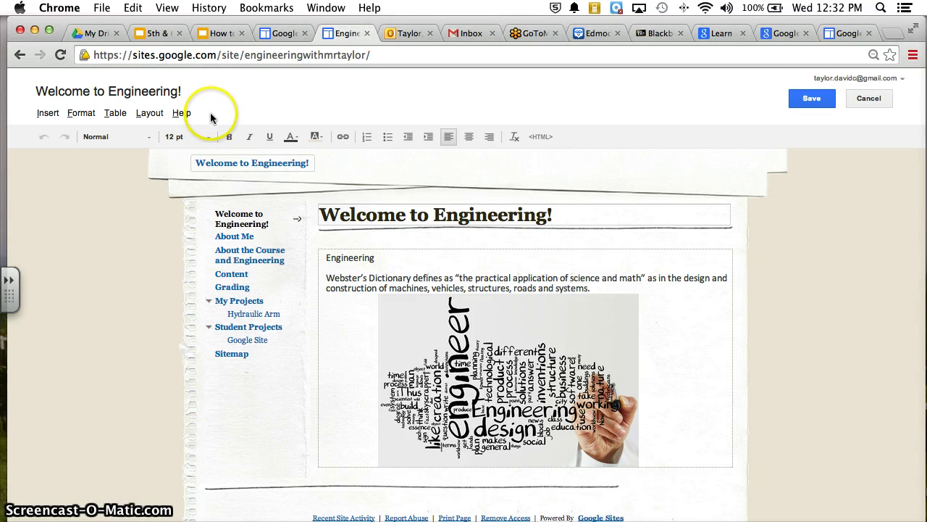
{"action": "left_click", "coordinate": [811, 97]}
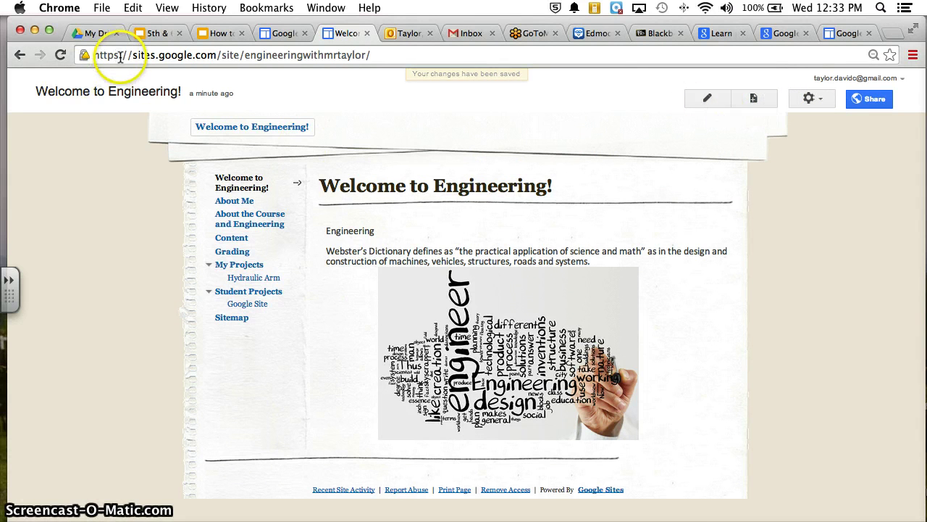
Switch to the 5th & 6th Introduction presentation and display slide 30 on registering for Edmodo.
{"action": "left_click", "coordinate": [158, 34]}
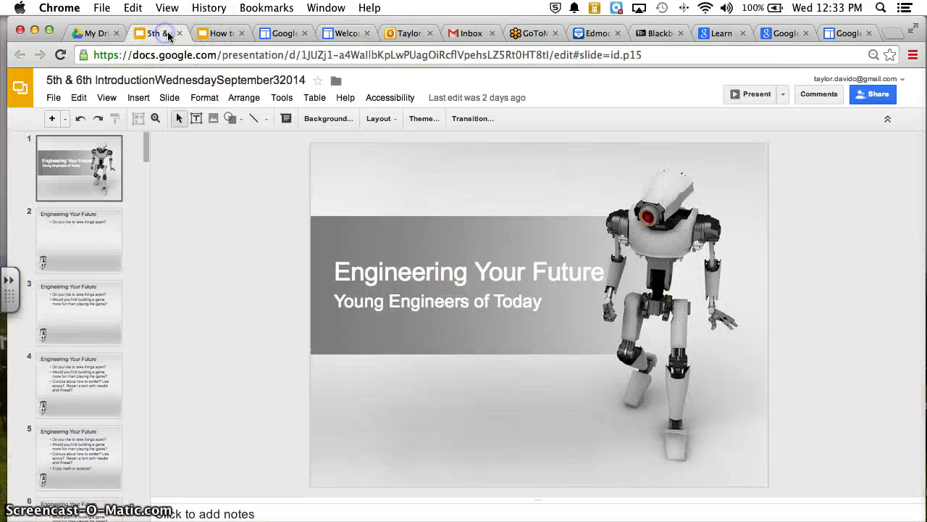
{"action": "left_click_drag", "start_coordinate": [145, 144], "coordinate": [144, 290]}
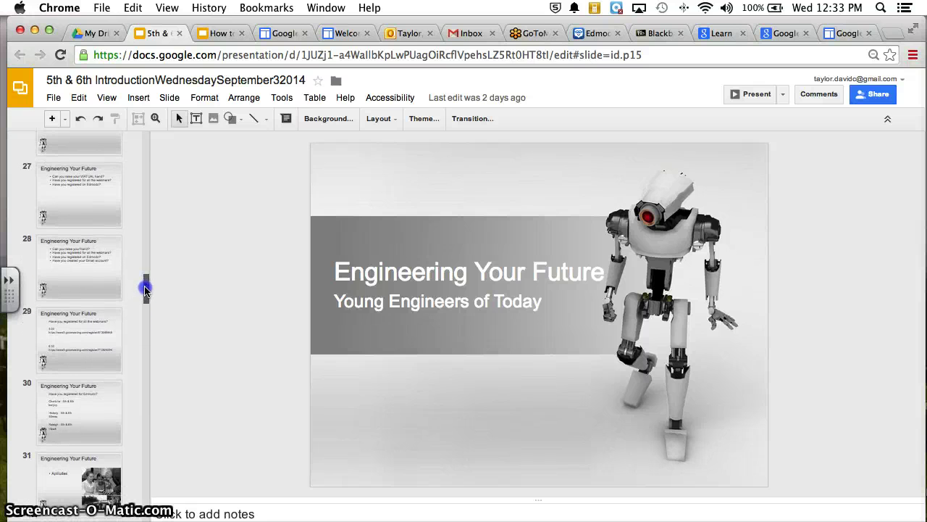
{"action": "left_click", "coordinate": [67, 422]}
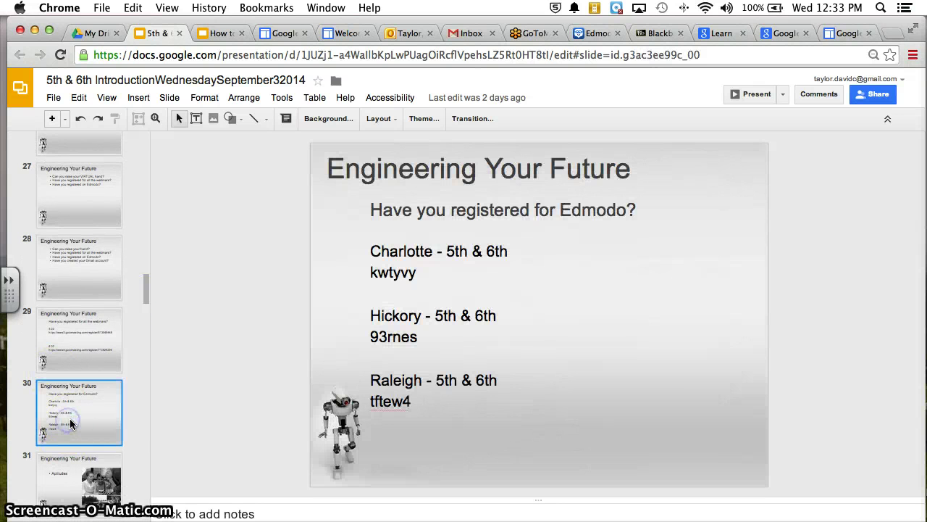